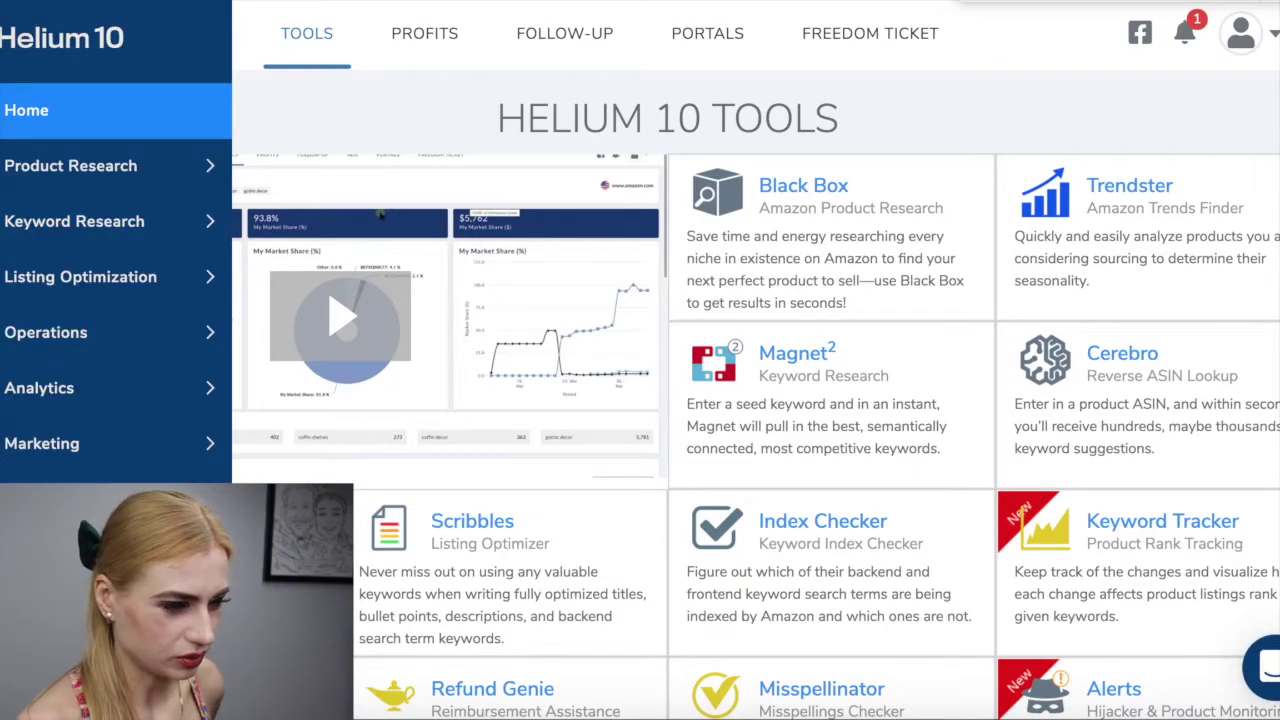
Open the Black Box product research tool and expand its advanced filters
left_click(8, 172)
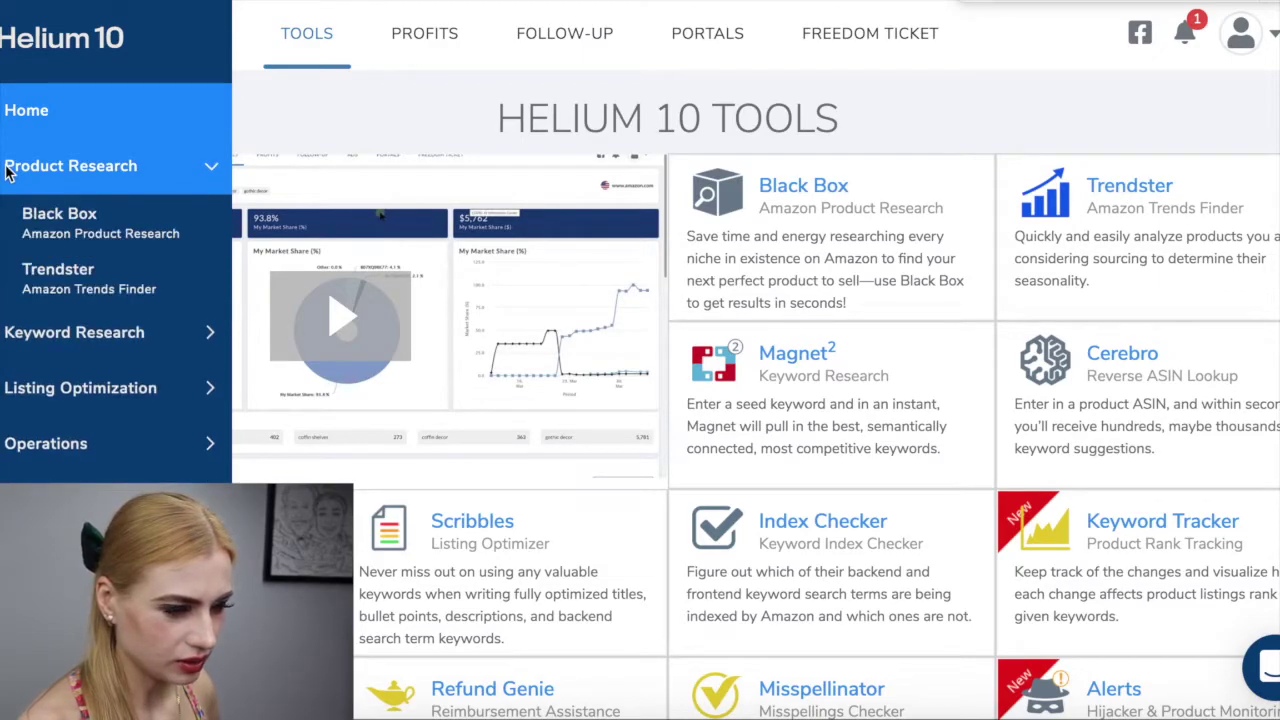
left_click(45, 231)
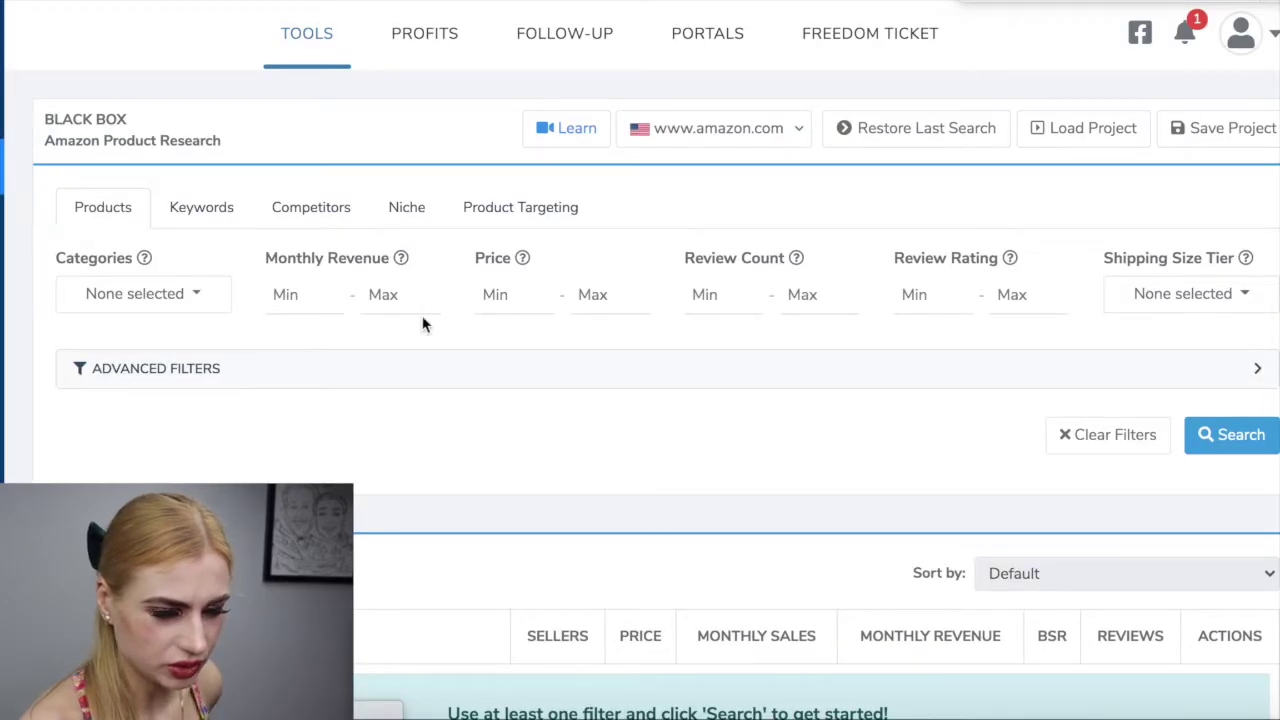
left_click(1256, 369)
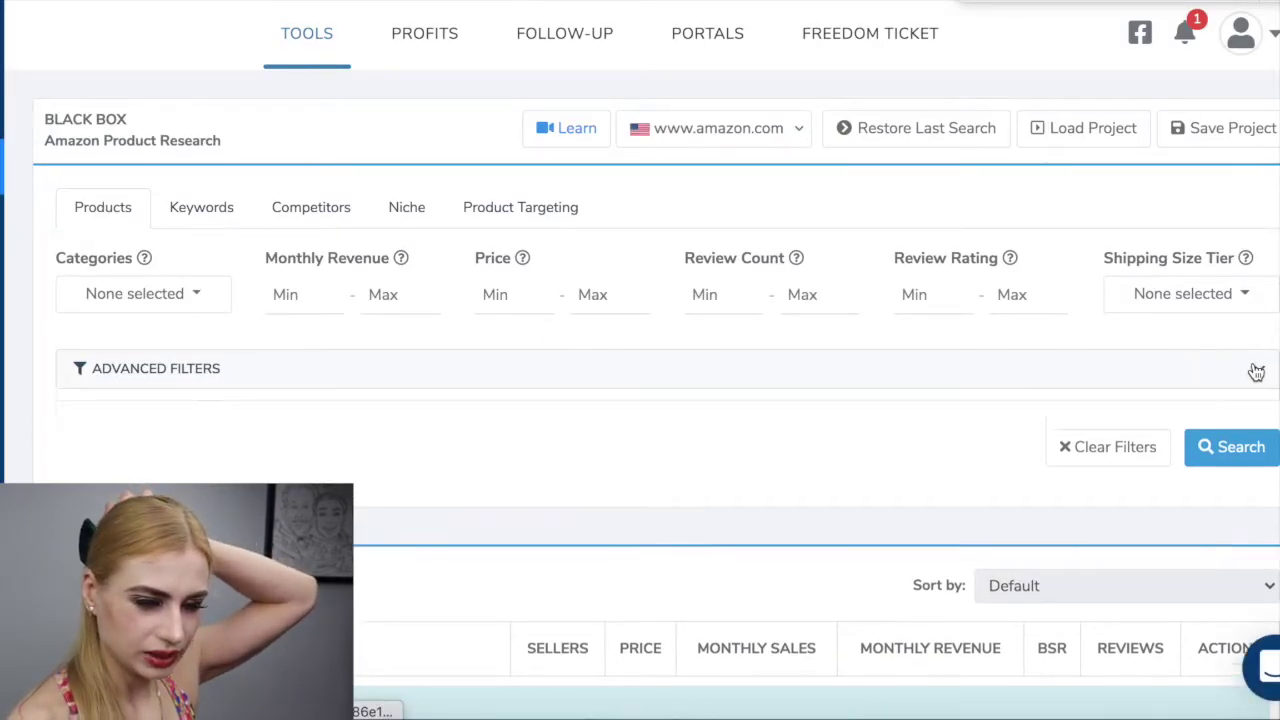
scroll(1100, 416, "down", 1)
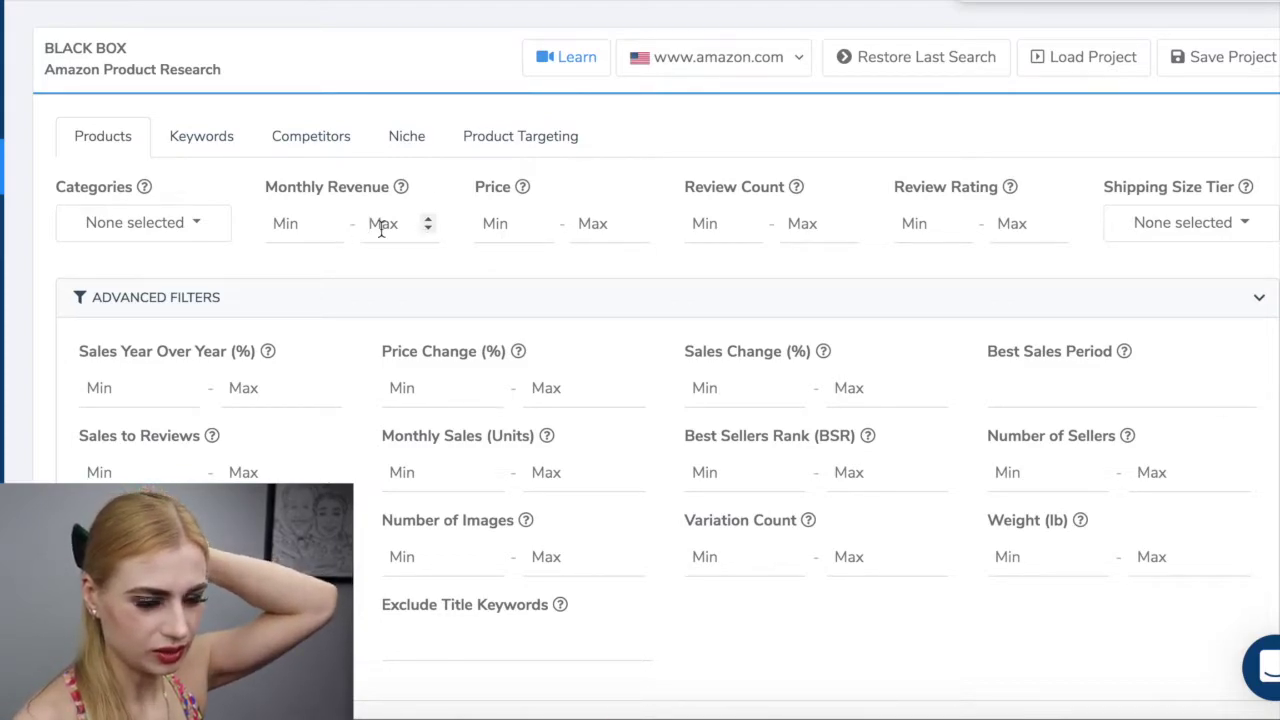
Set the monthly revenue filter to a range of 3000 to 20000
left_click(381, 228)
type("20000")
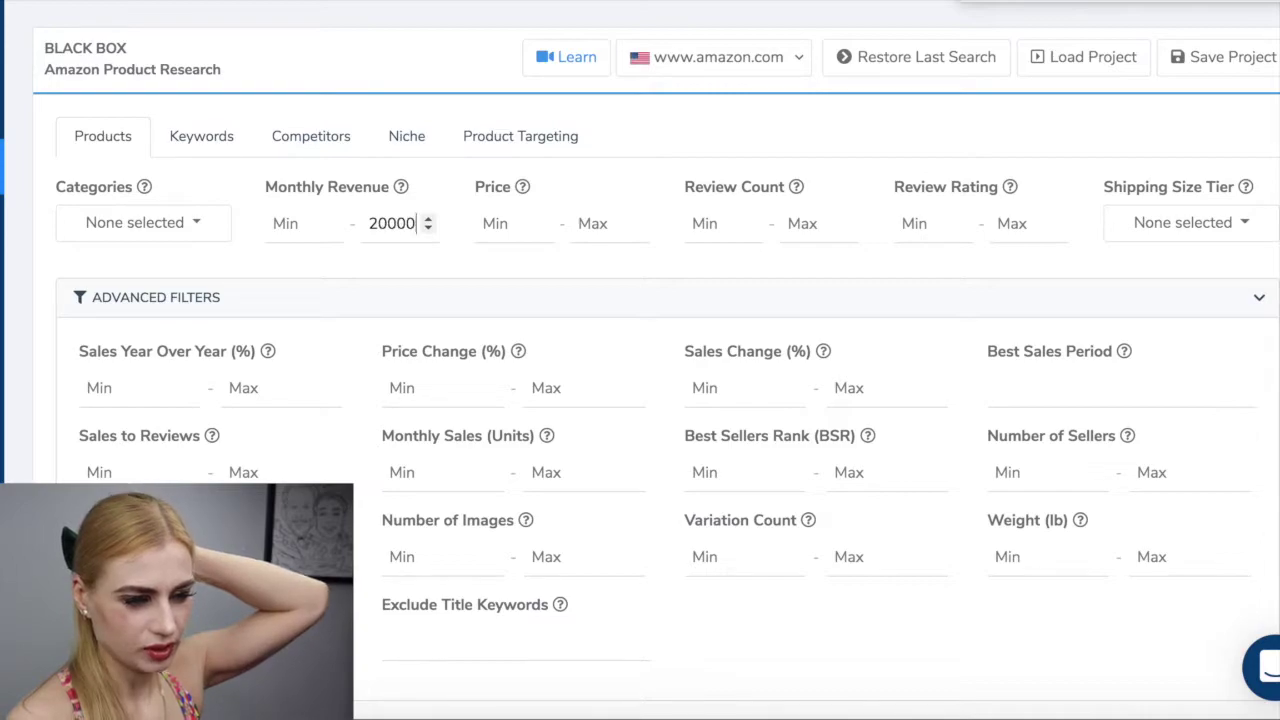
left_click(287, 228)
type("3000")
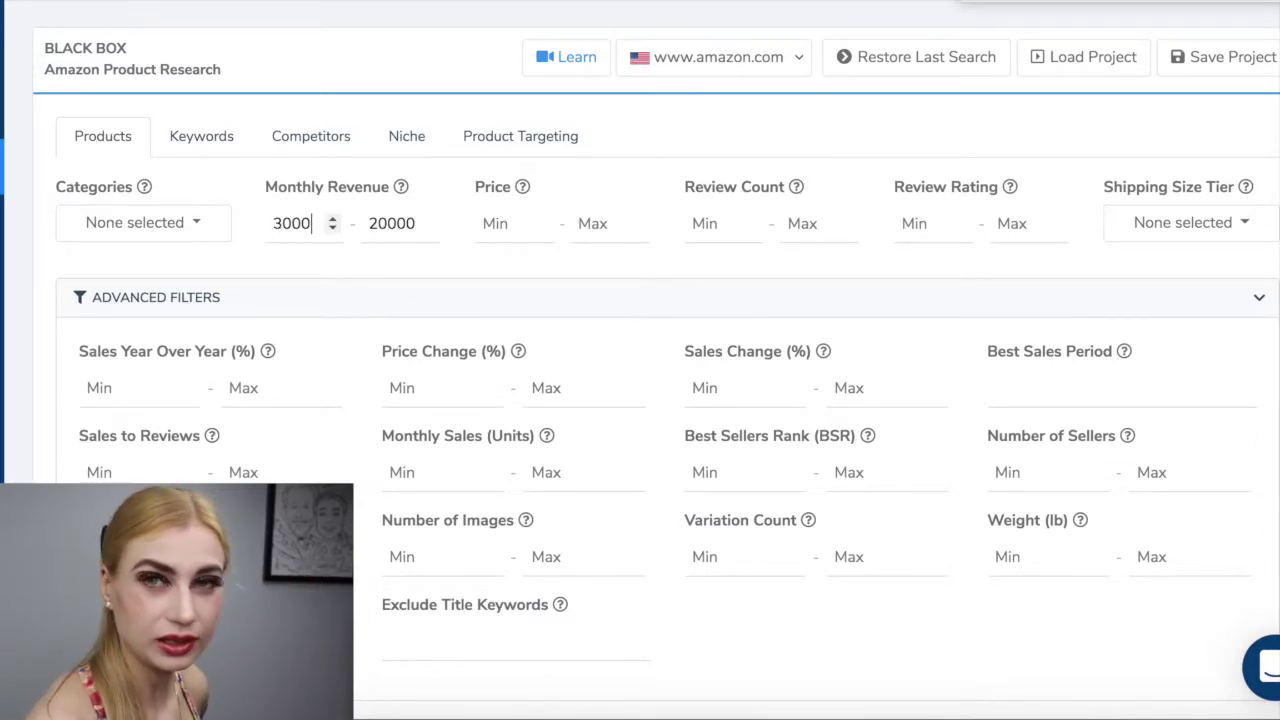
left_click(342, 262)
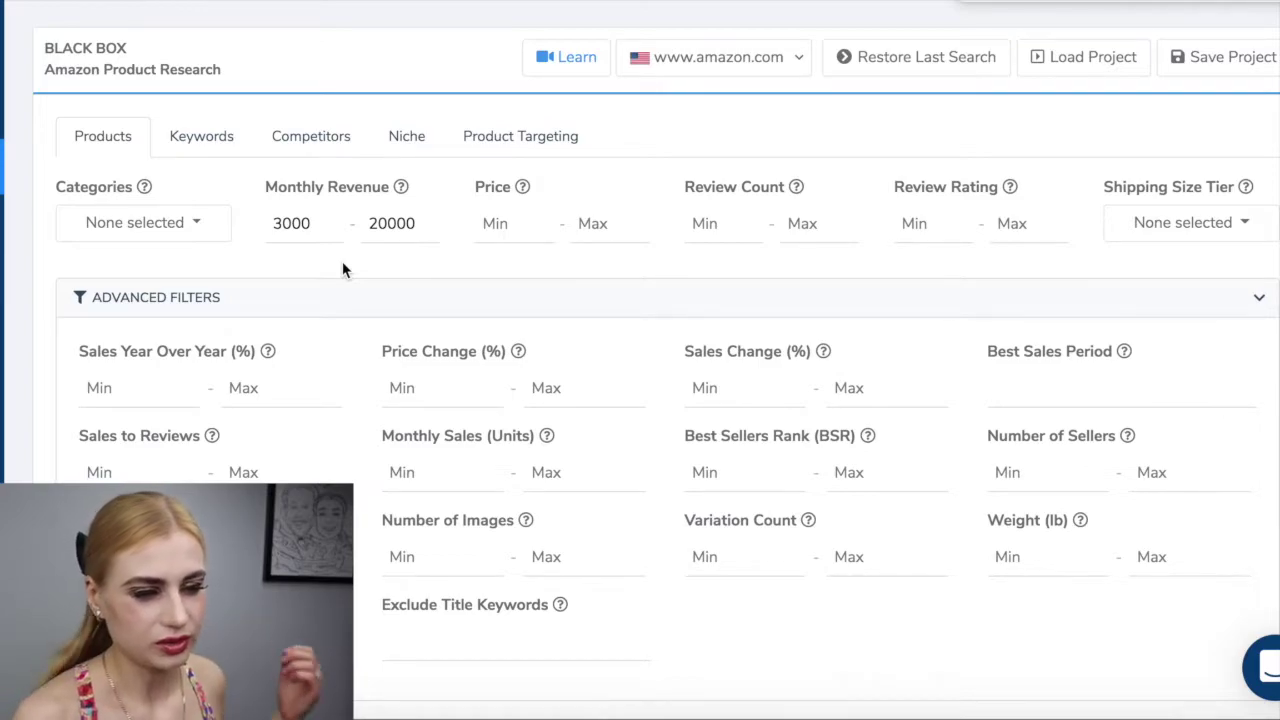
Set the price filter to a range of 25 to 100
left_click(506, 222)
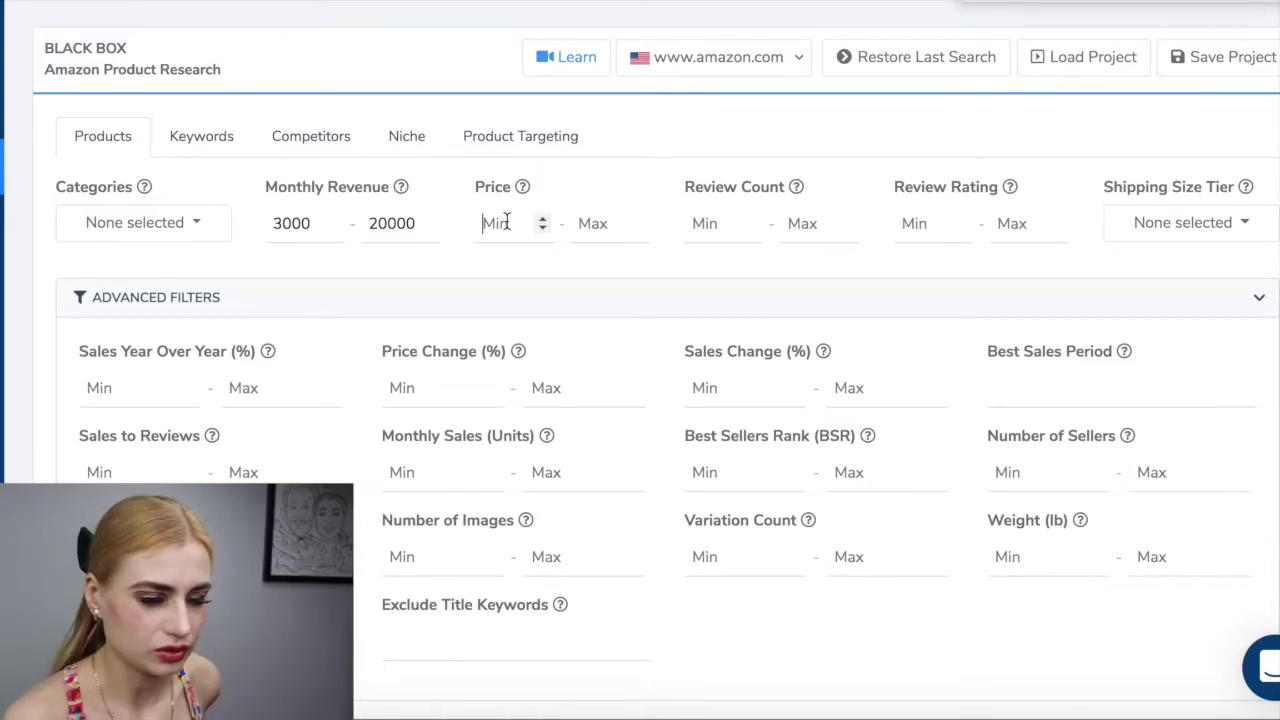
type("25")
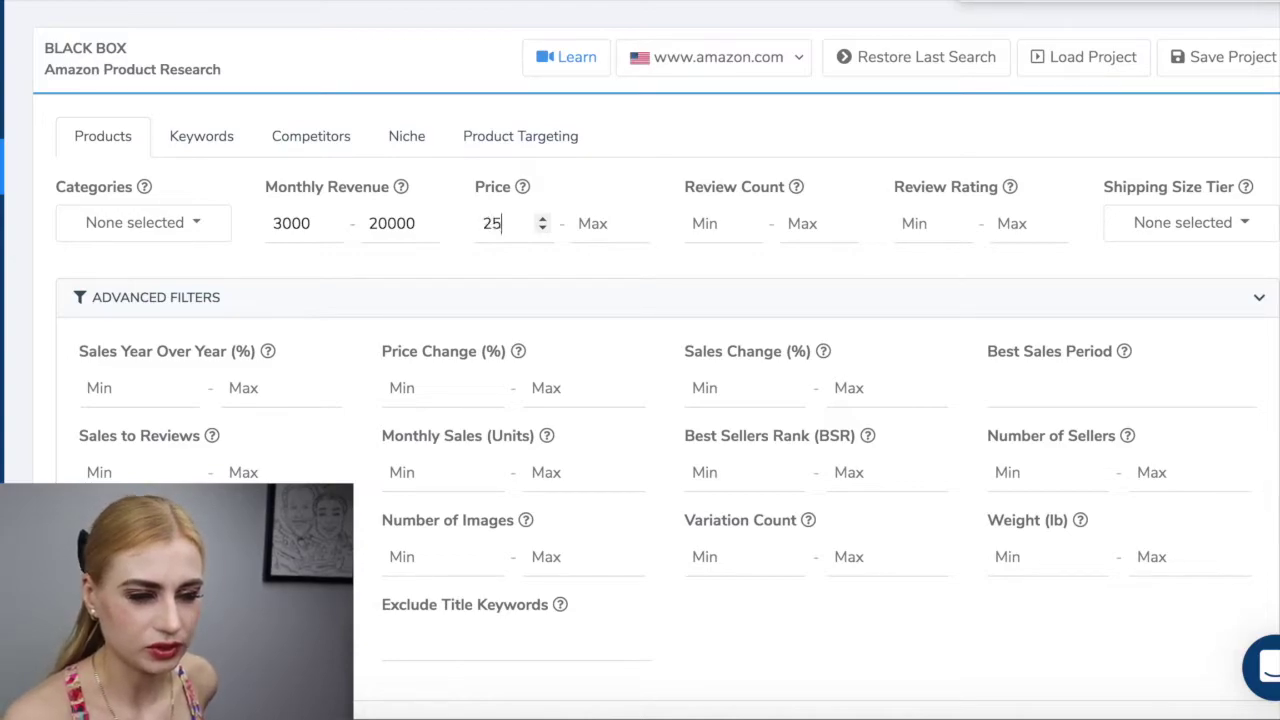
left_click(592, 223)
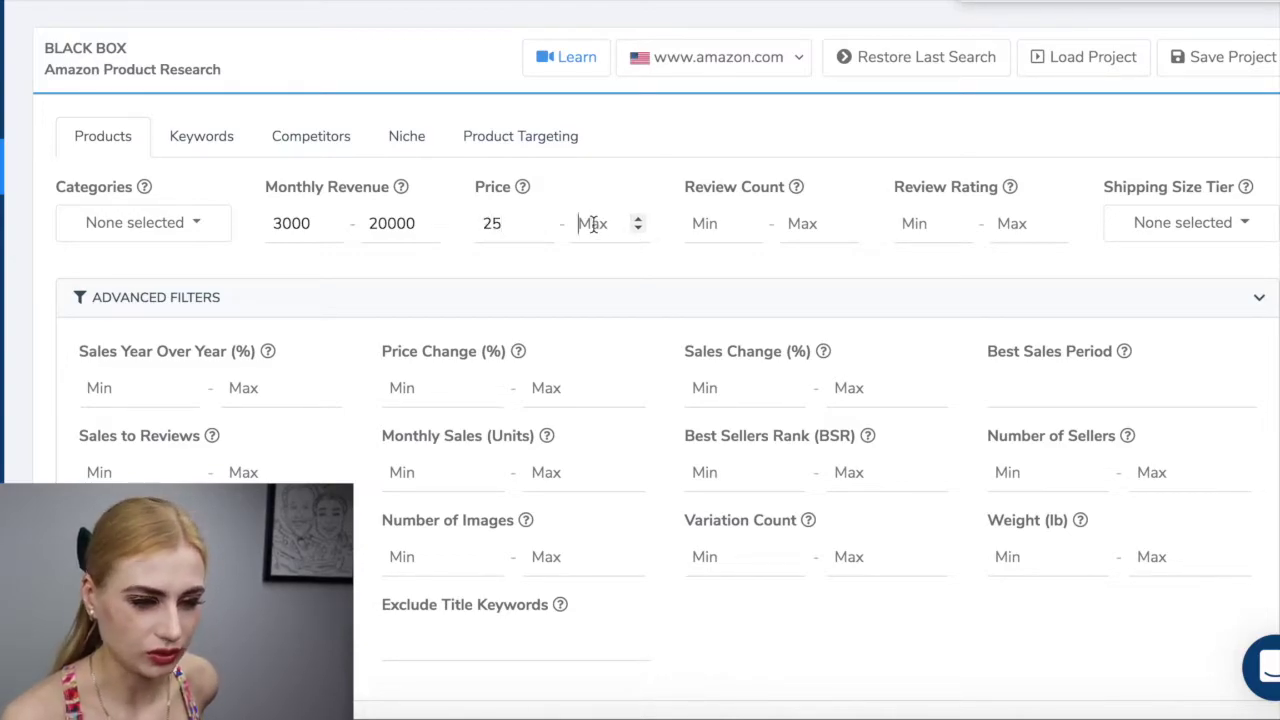
type("100")
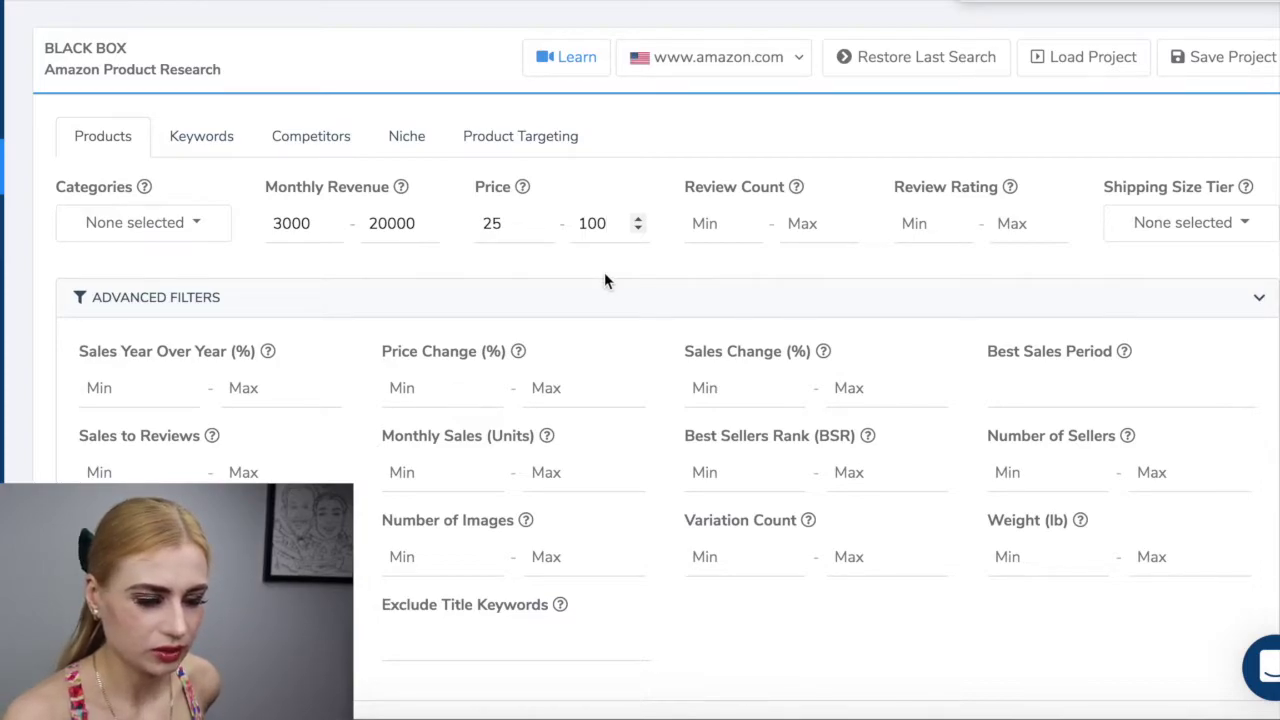
Limit the review count to a maximum of 200 and the review rating to a maximum of 4
left_click(706, 228)
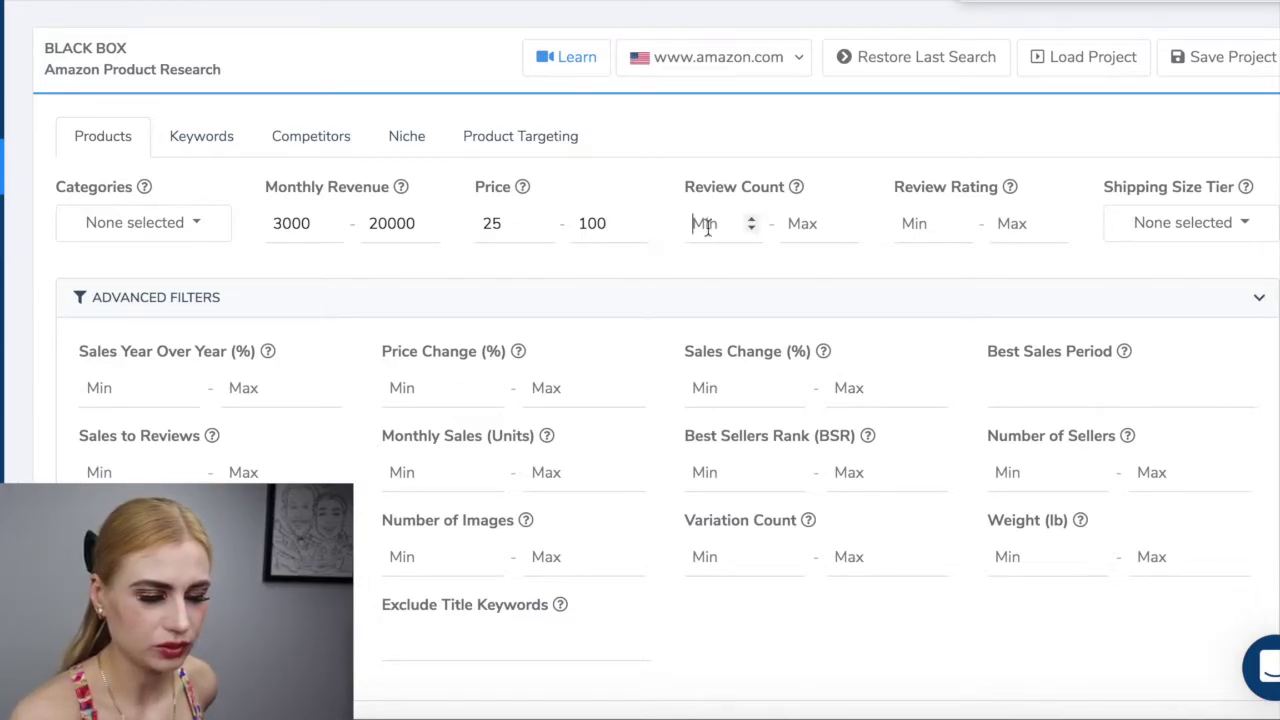
left_click(801, 222)
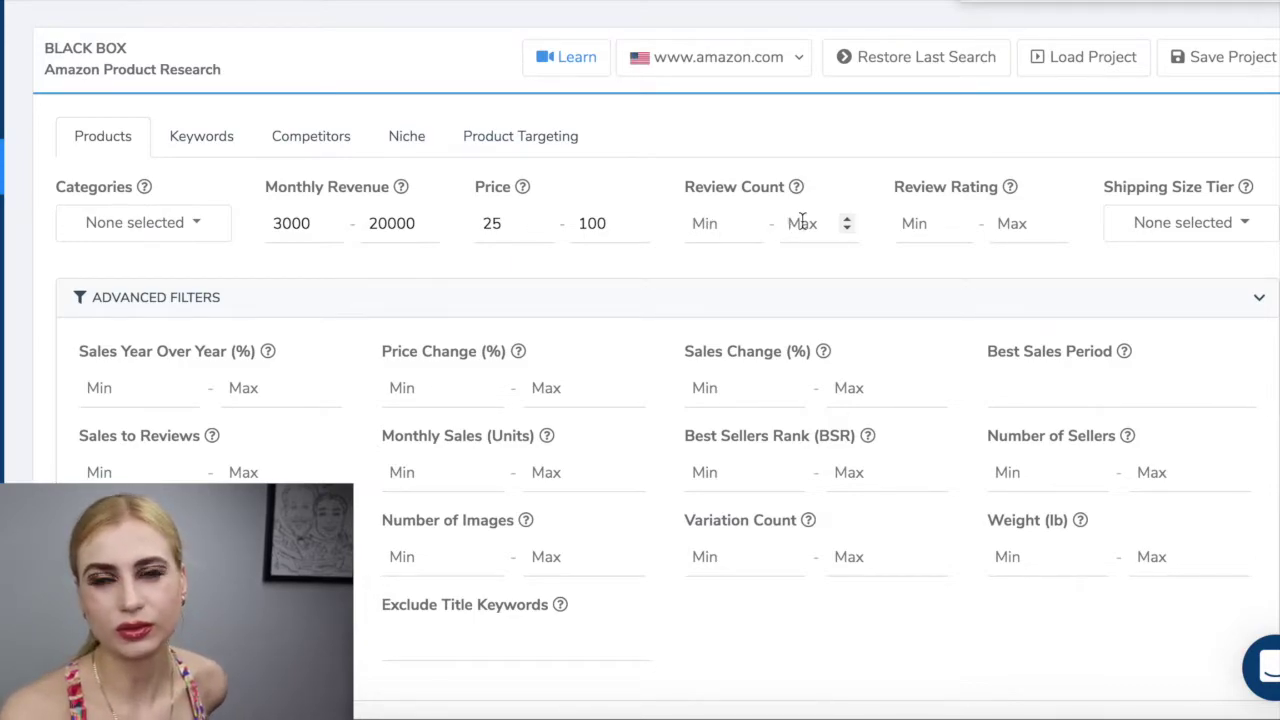
type("200")
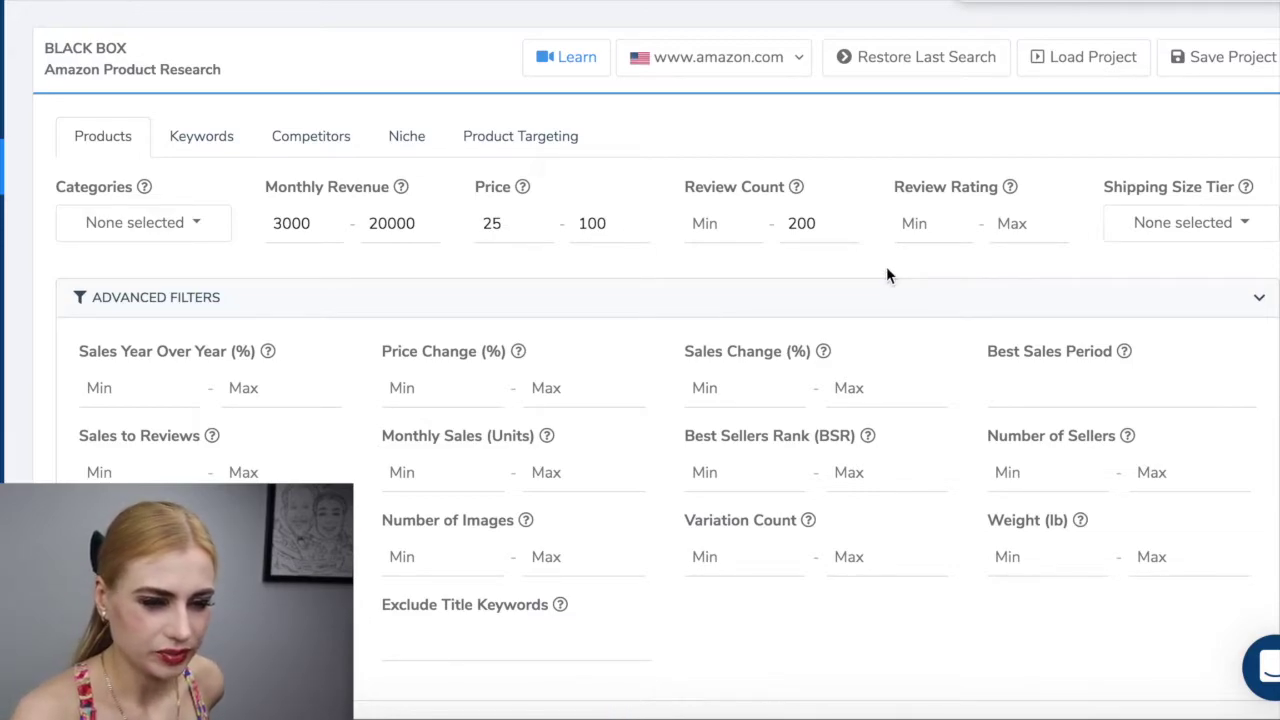
left_click(917, 226)
left_click(1010, 226)
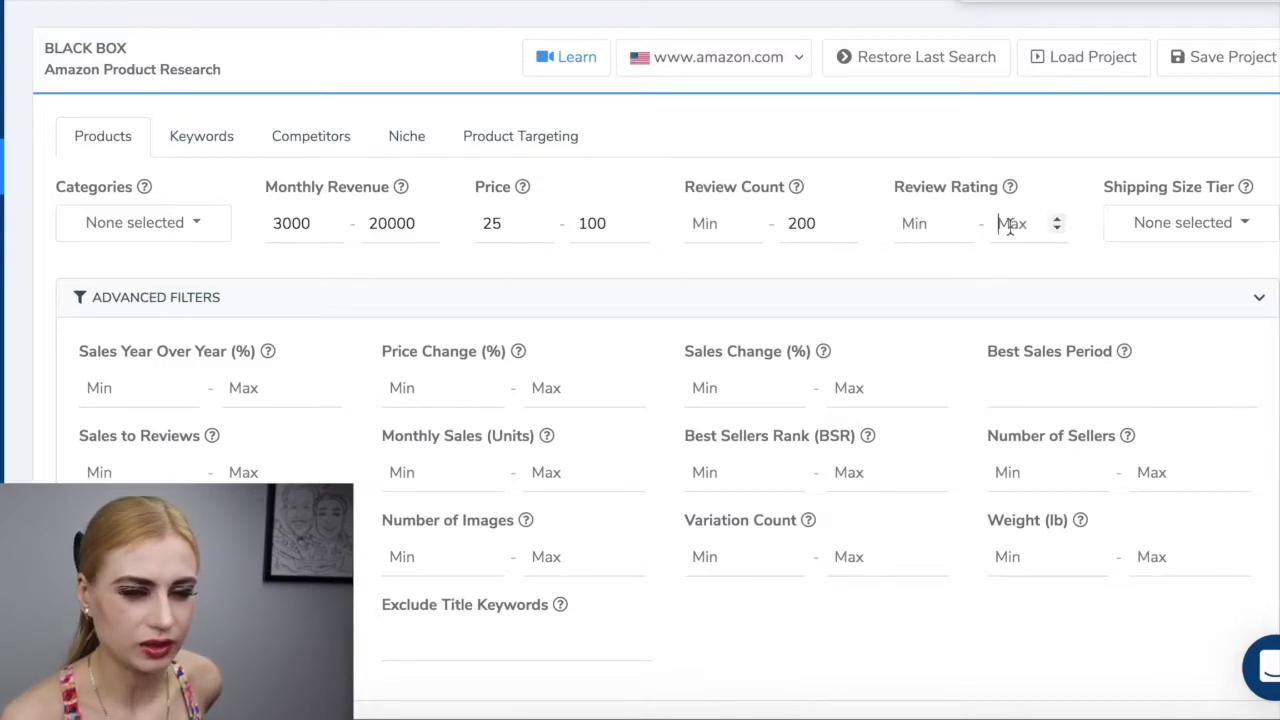
type("4")
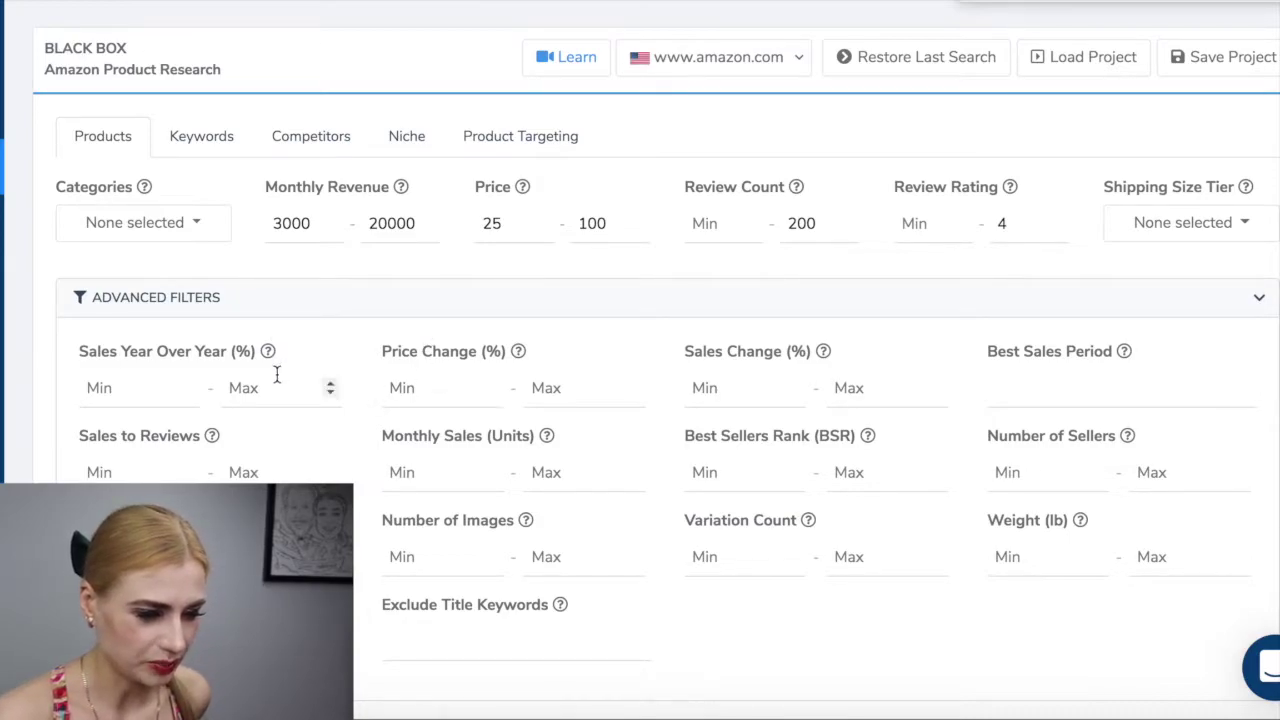
Limit the number of images to a maximum of 5 and the number of sellers to a maximum of 2
scroll(339, 420, "down", 1)
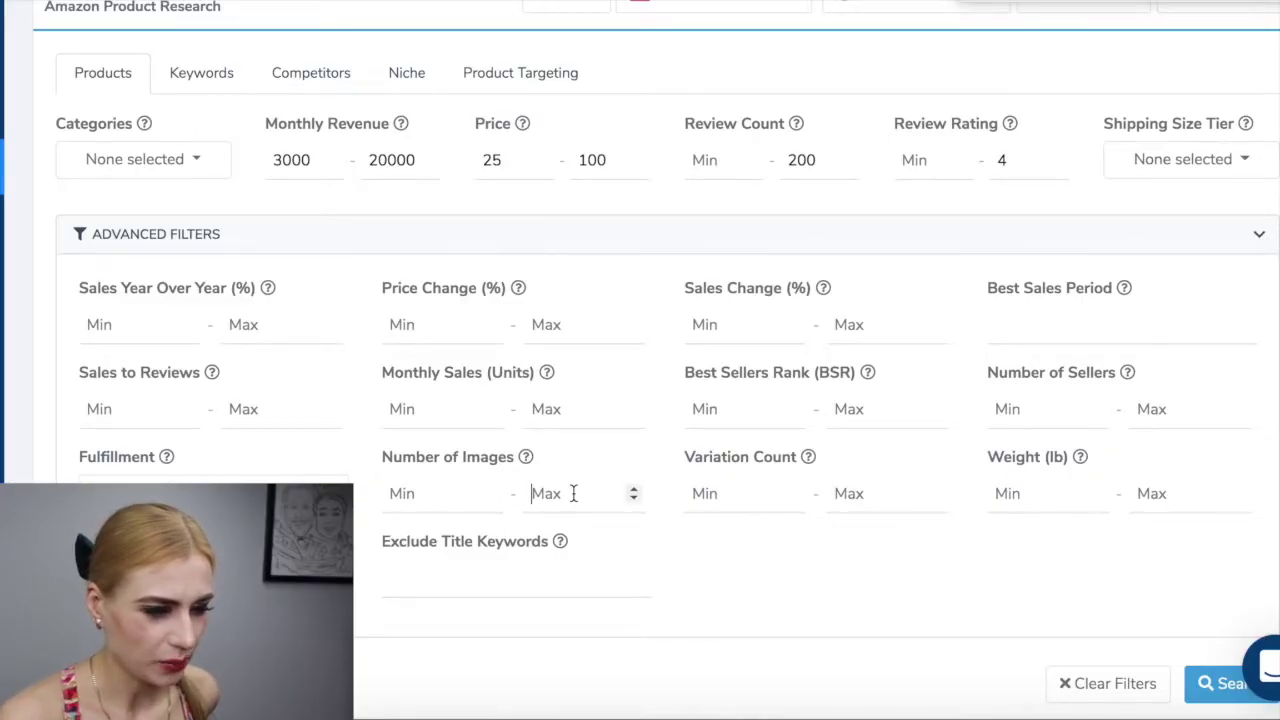
type("5")
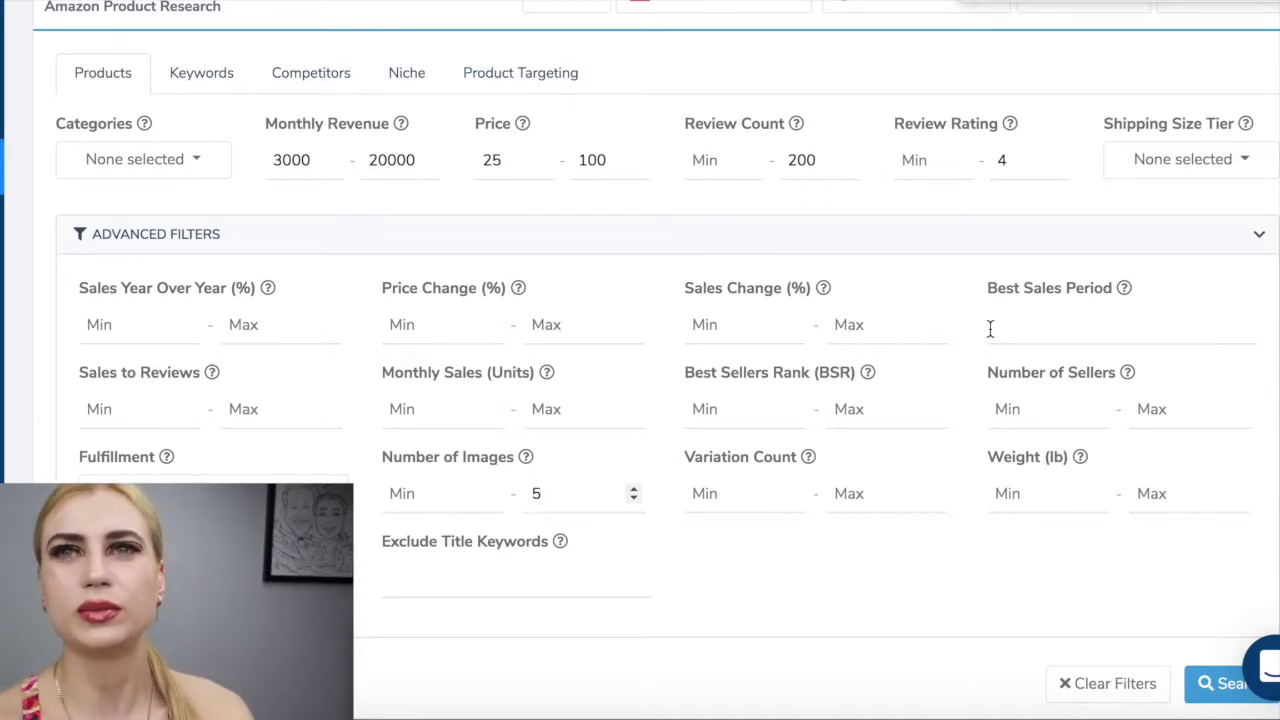
left_click(1150, 410)
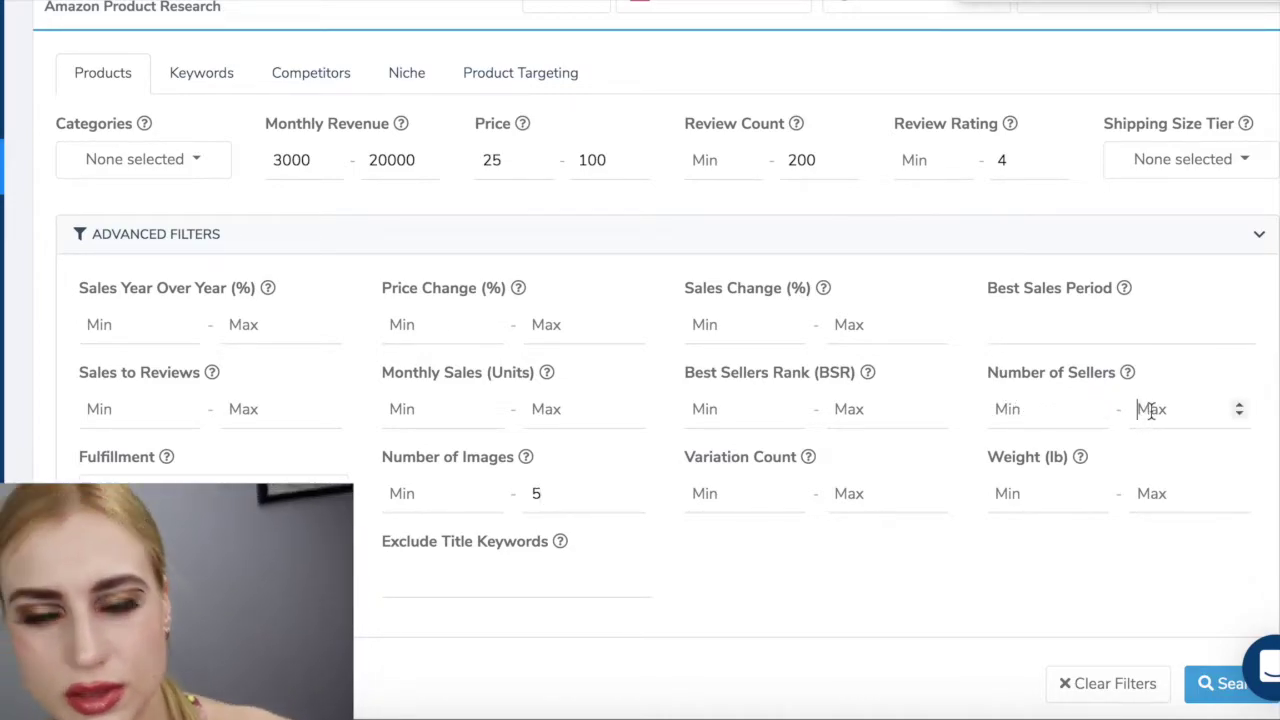
type("2")
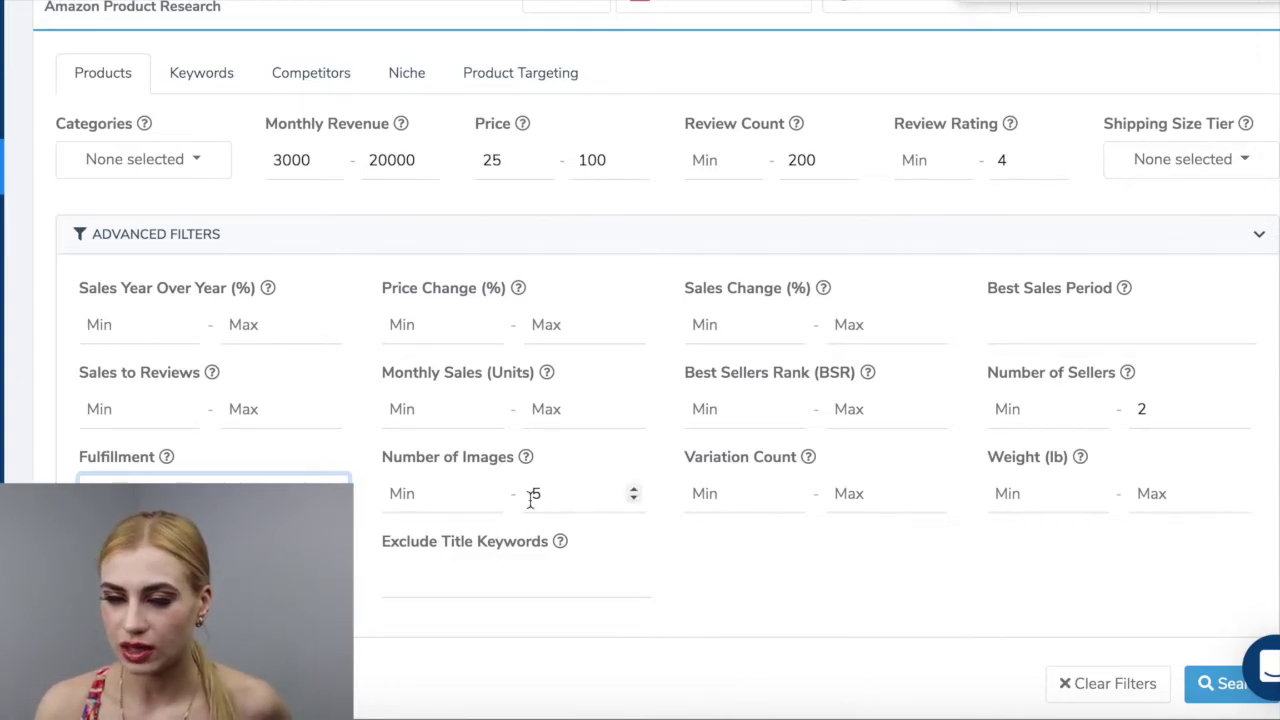
Enter "ice cream" as the title keyword to search for in the advanced filters
scroll(530, 500, "down", 2)
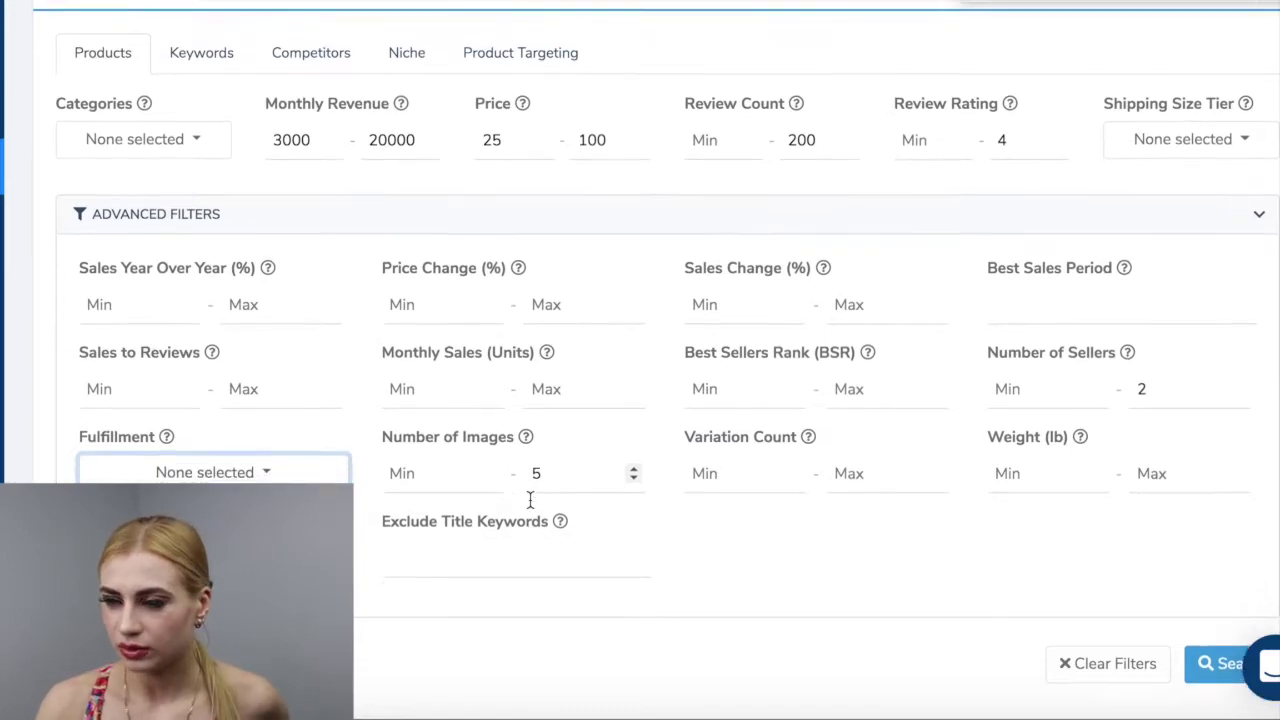
scroll(530, 500, "up", 1)
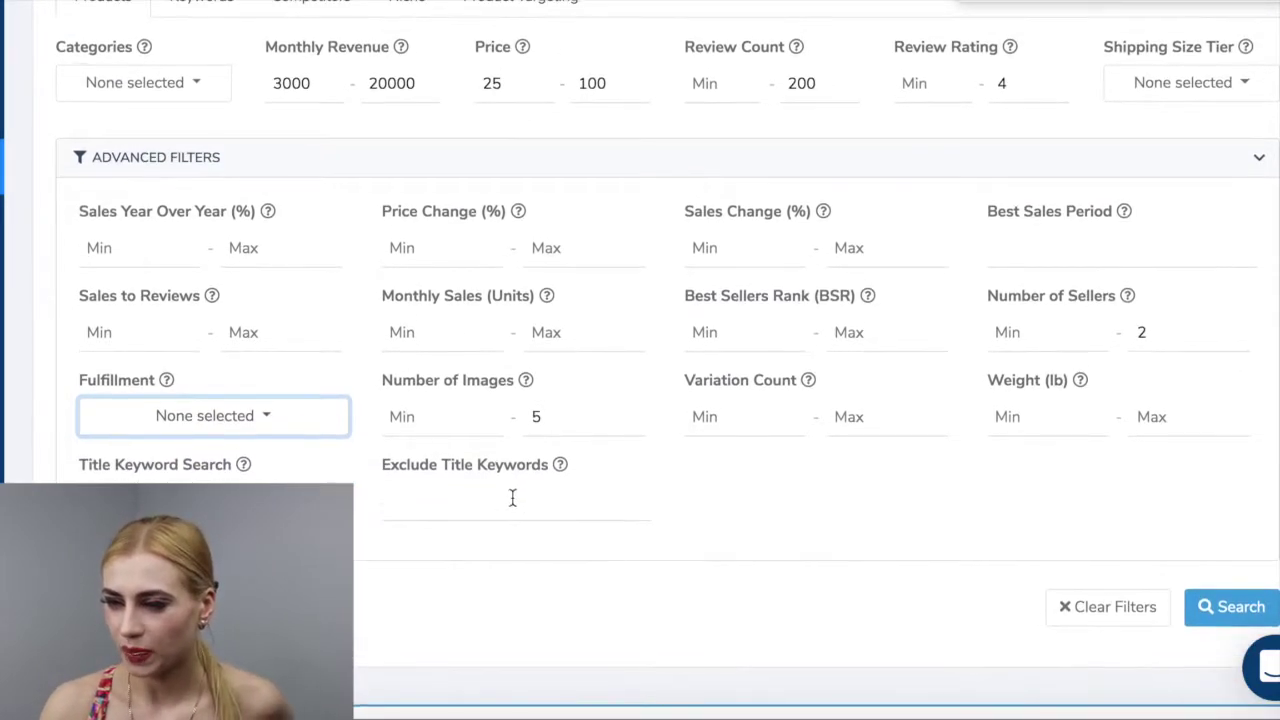
scroll(274, 418, "up", 1)
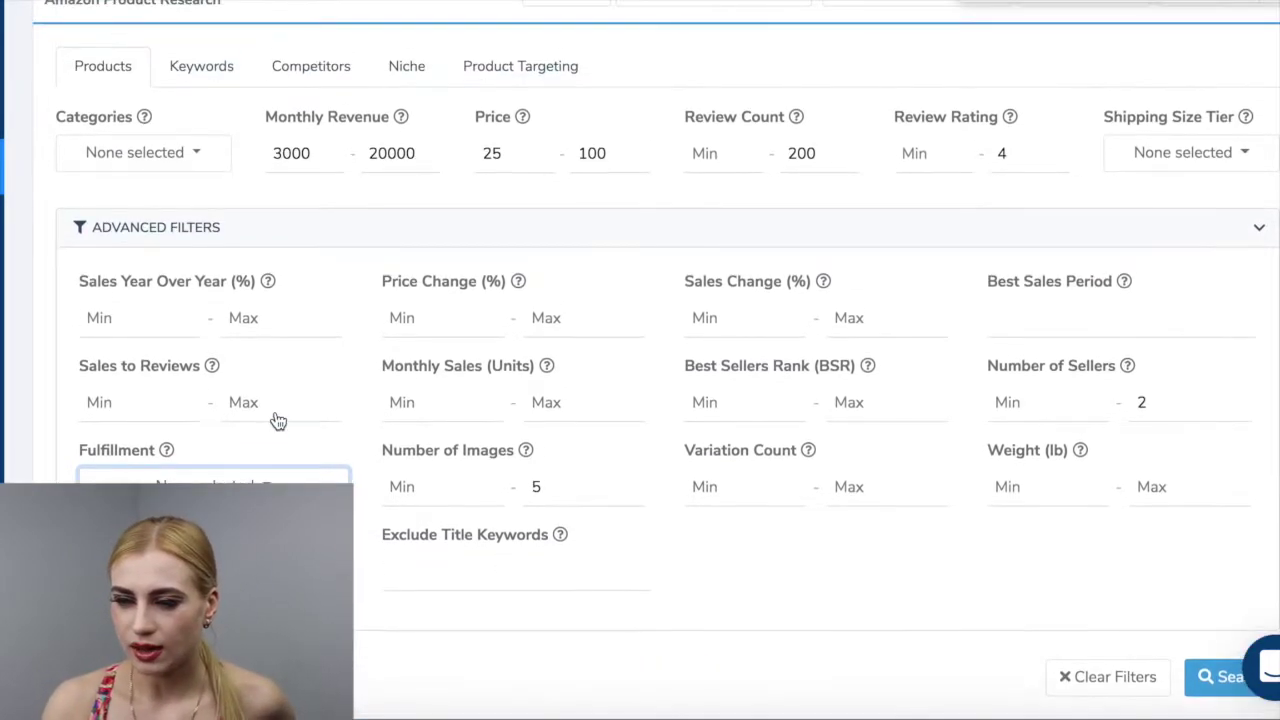
scroll(851, 340, "up", 1)
scroll(850, 322, "down", 2)
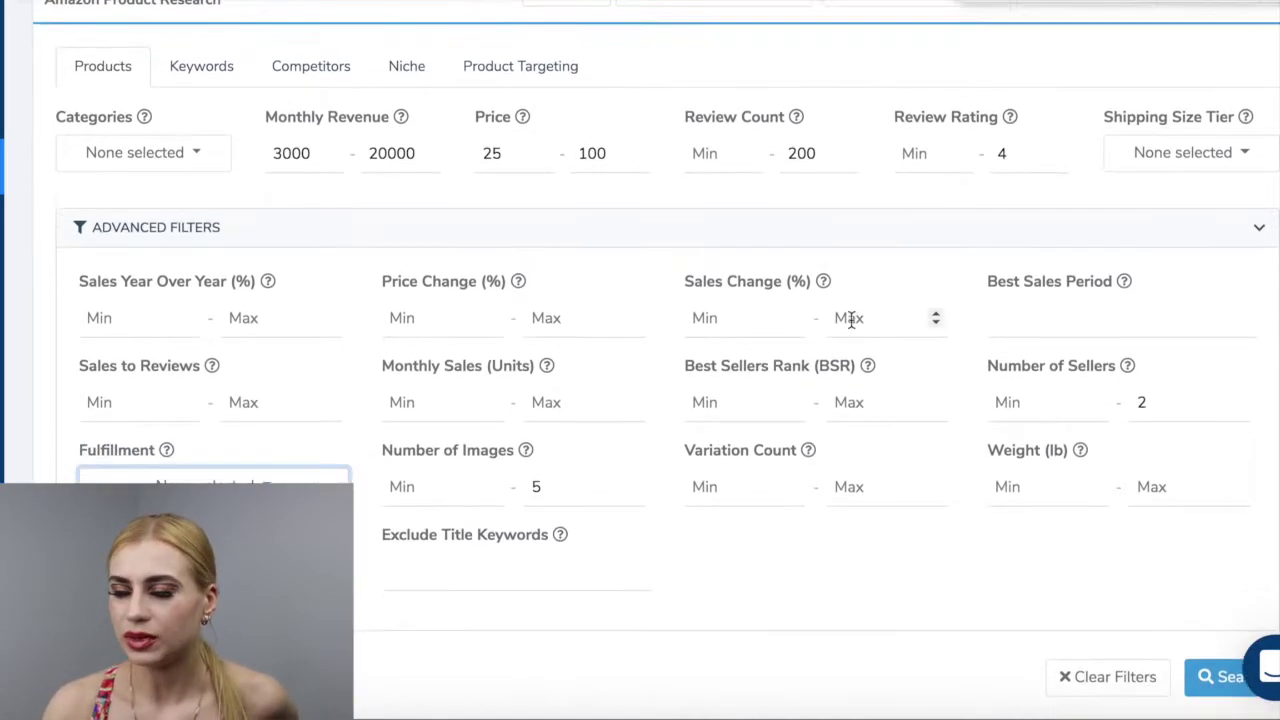
scroll(654, 423, "down", 1)
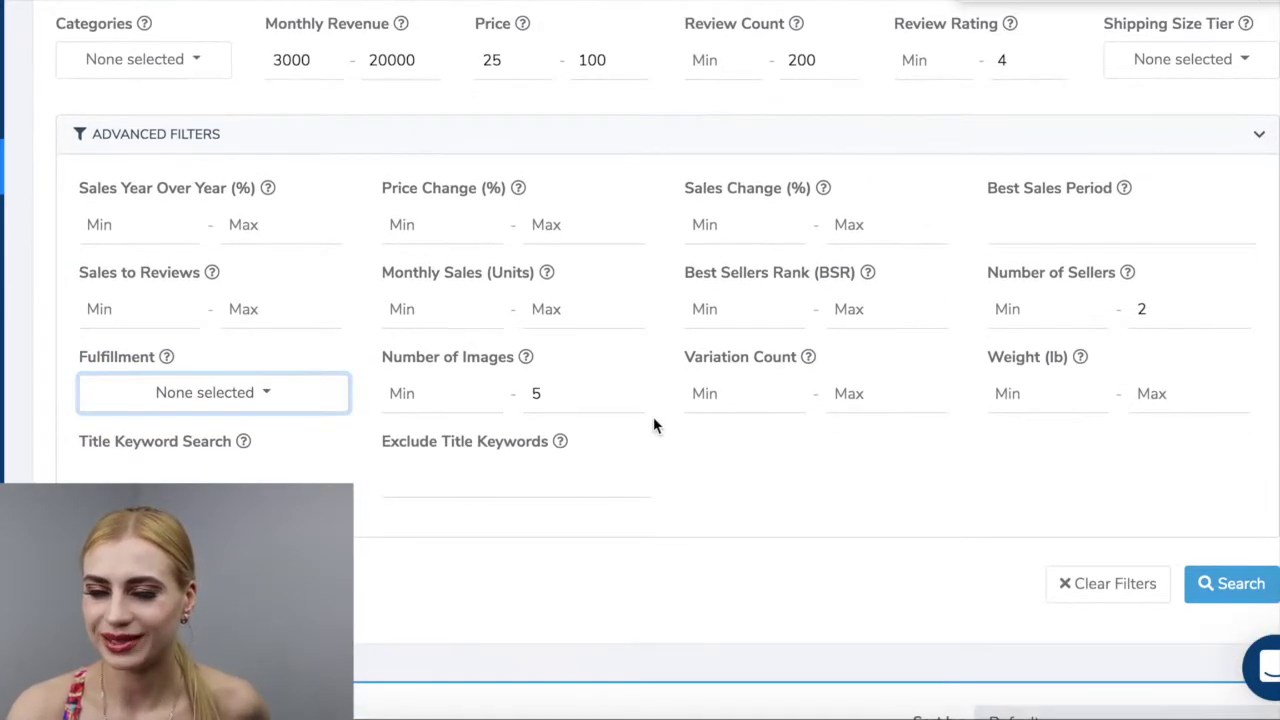
left_click(87, 476)
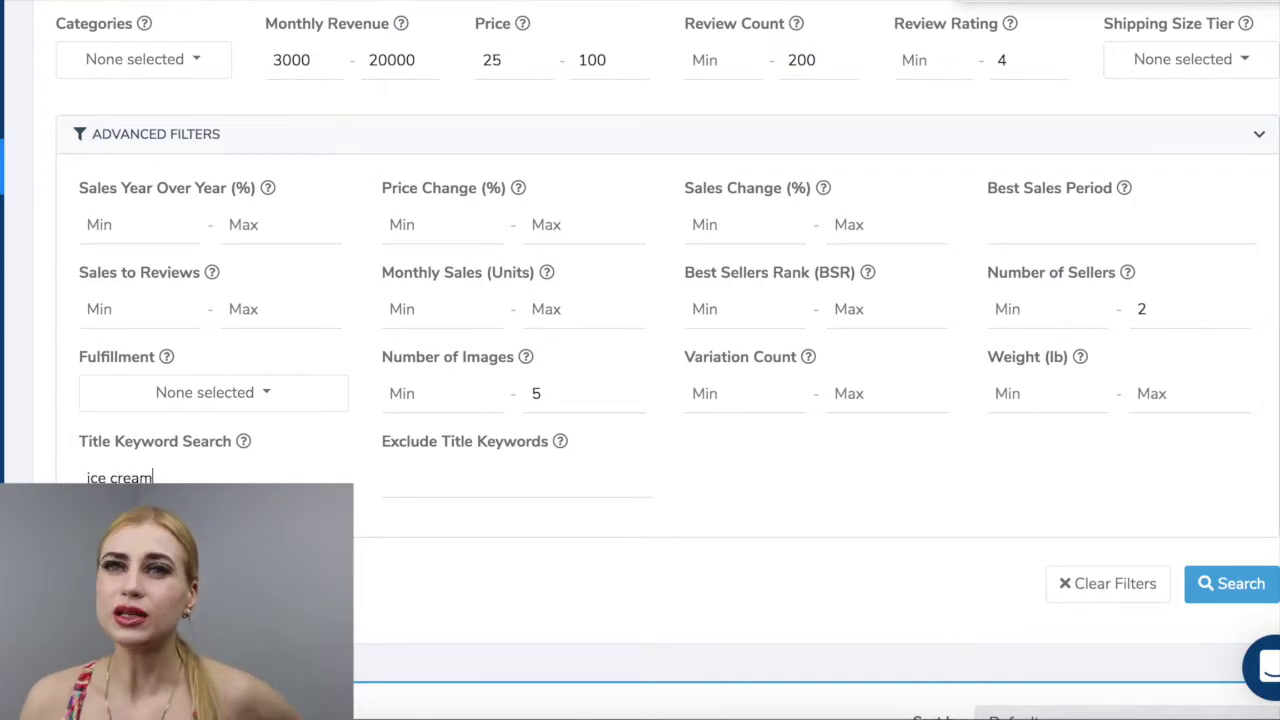
scroll(491, 494, "down", 1)
scroll(491, 503, "up", 2)
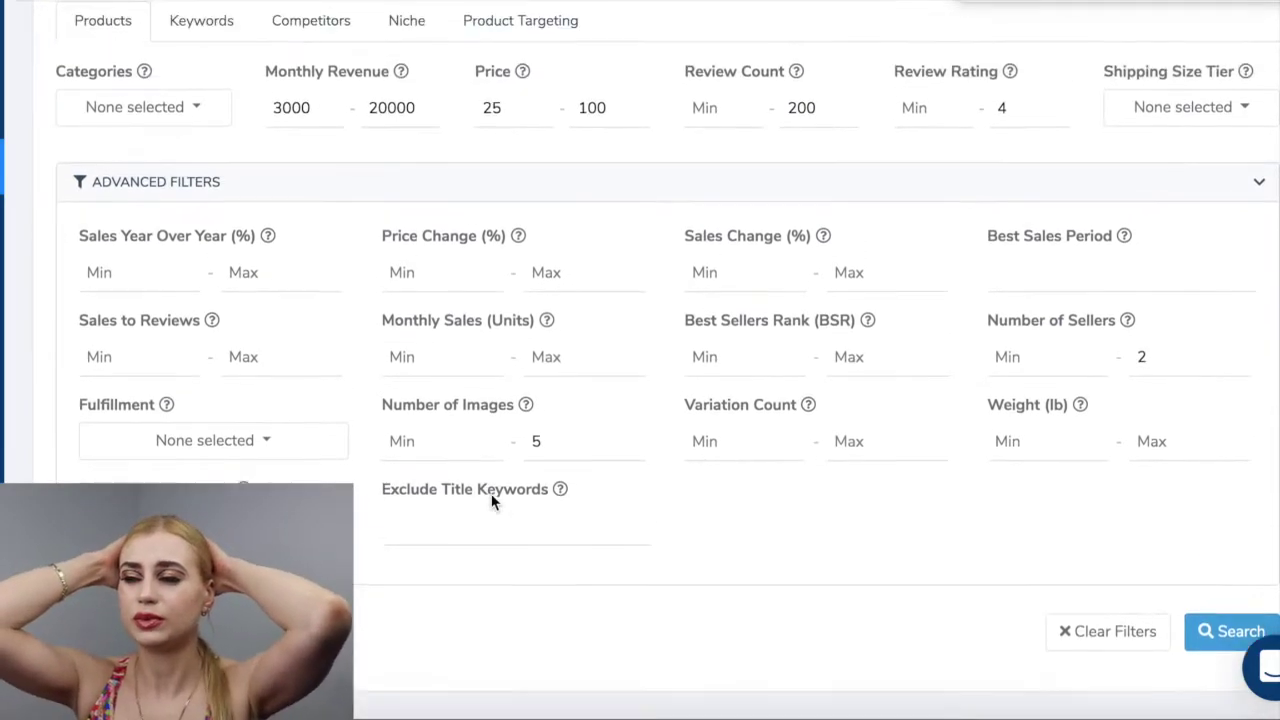
scroll(491, 503, "up", 1)
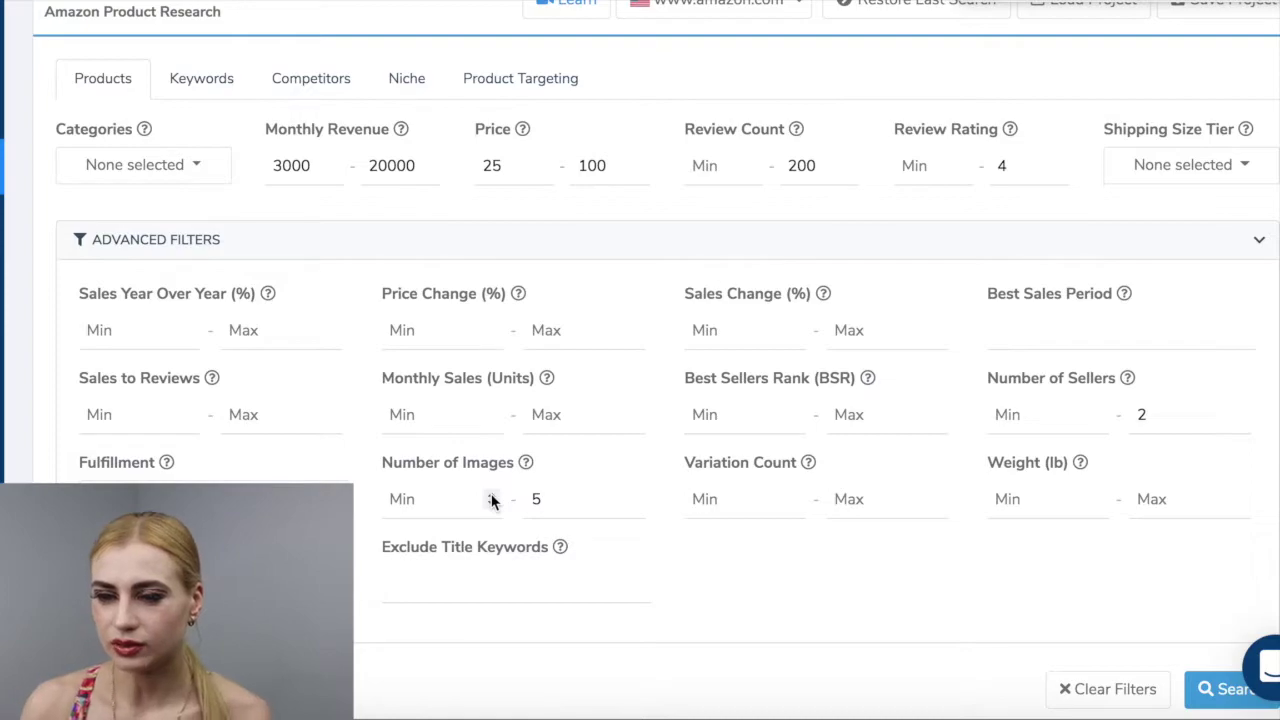
scroll(491, 501, "down", 1)
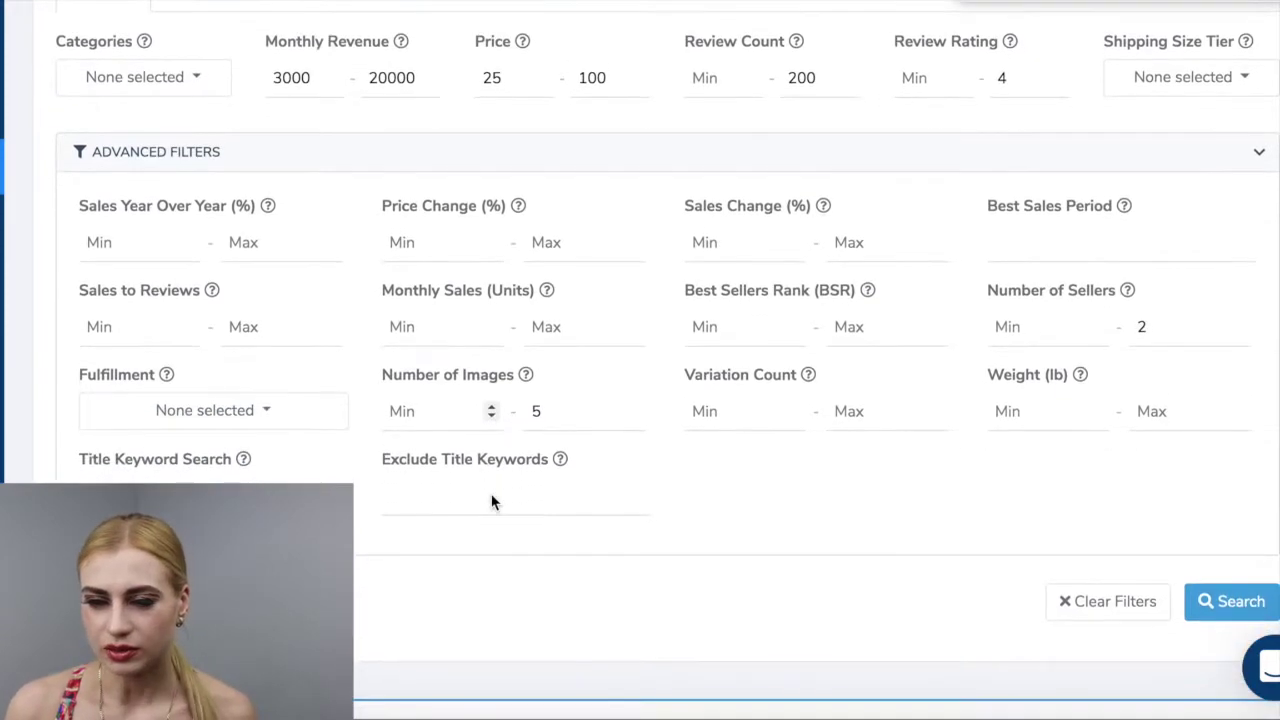
Filter the product categories to Home & Kitchen, Industrial & Scientific, and Kitchen & Dining
left_click(195, 98)
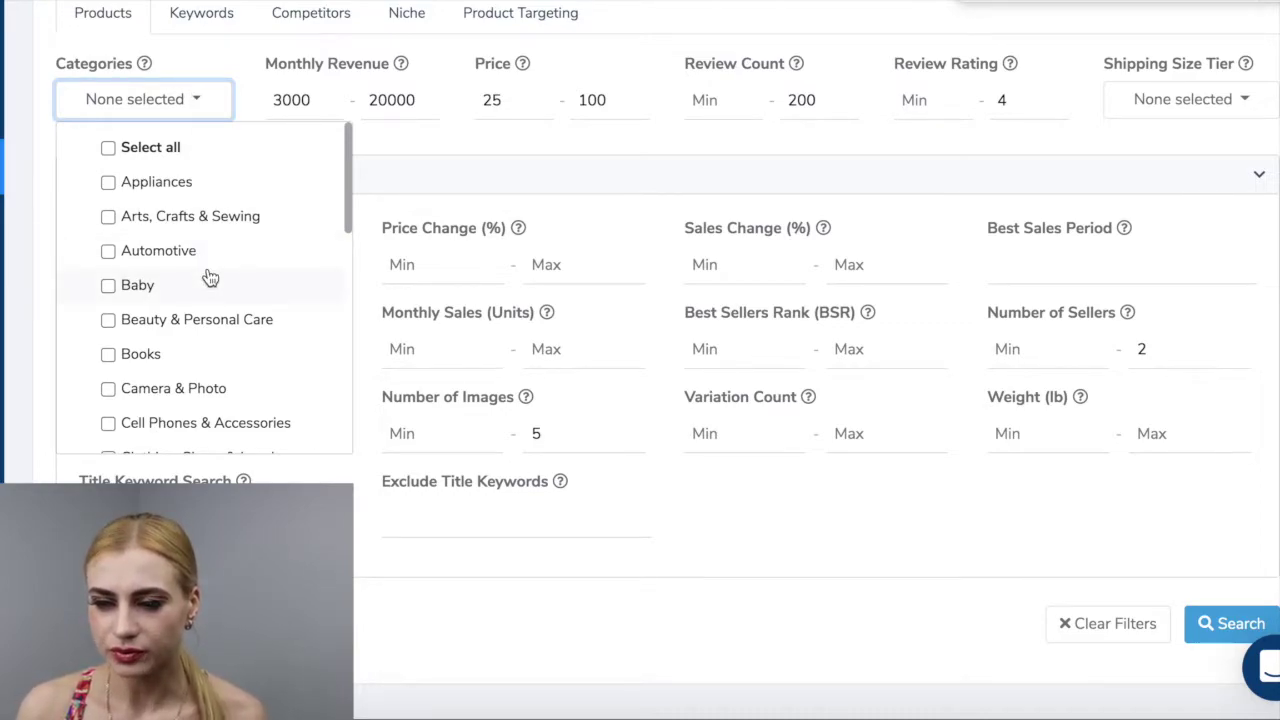
scroll(210, 277, "down", 2)
scroll(210, 277, "down", 6)
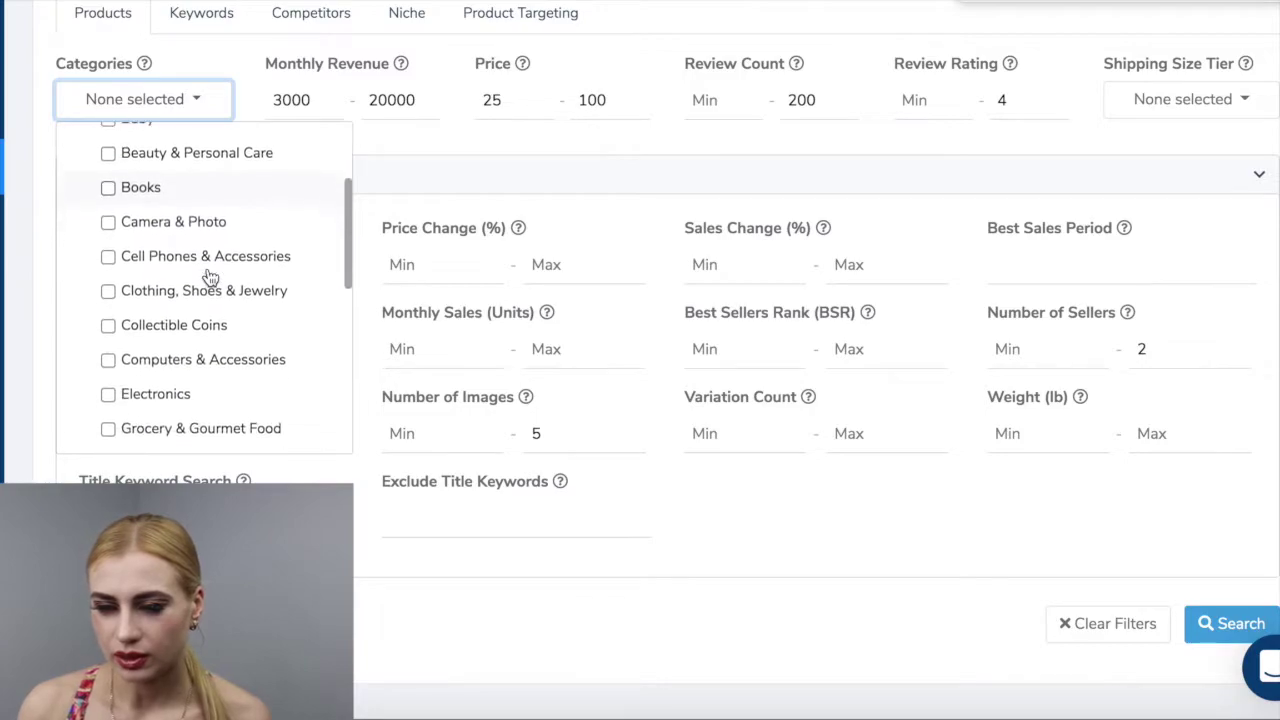
scroll(210, 277, "down", 5)
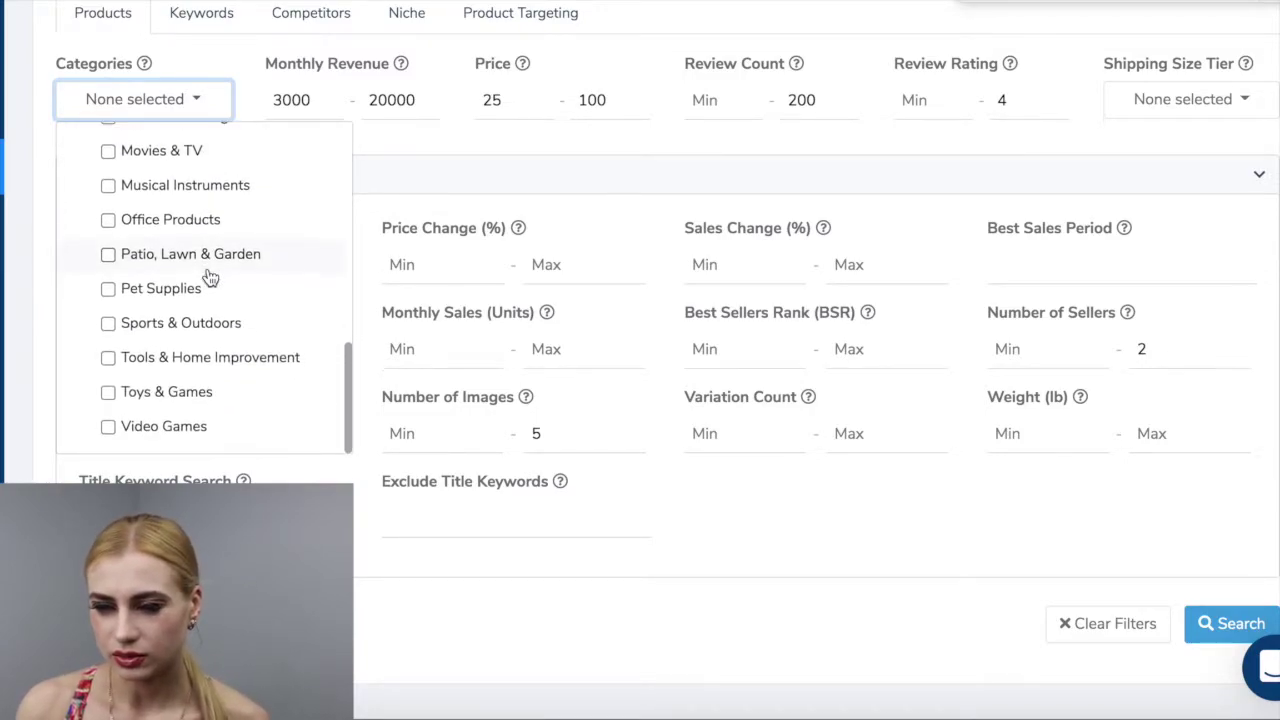
scroll(210, 277, "up", 10)
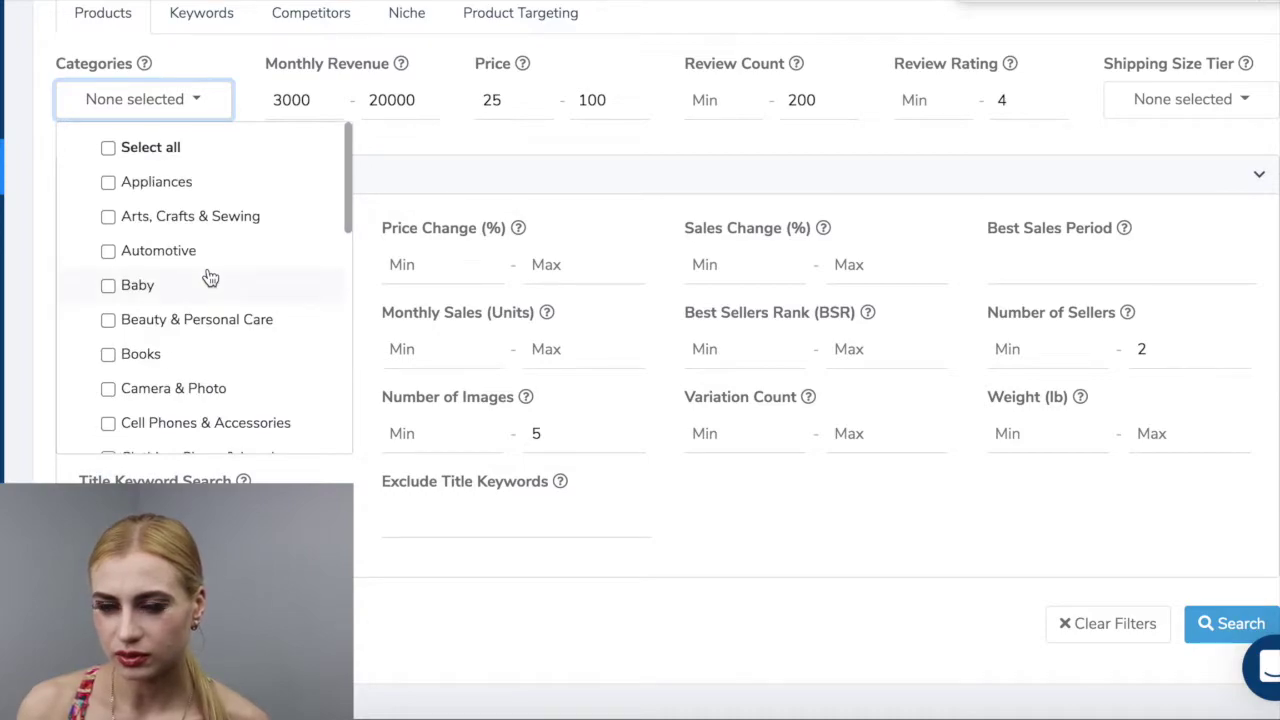
scroll(210, 291, "down", 2)
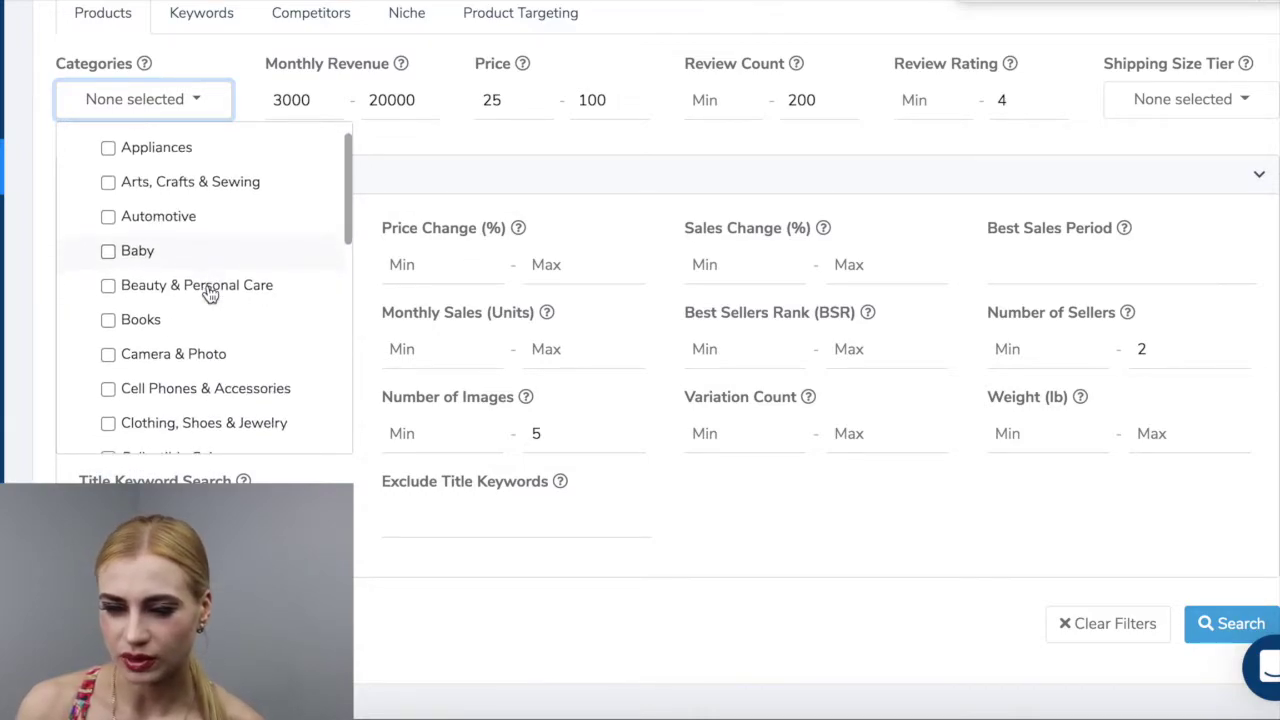
scroll(210, 291, "up", 1)
scroll(208, 291, "down", 2)
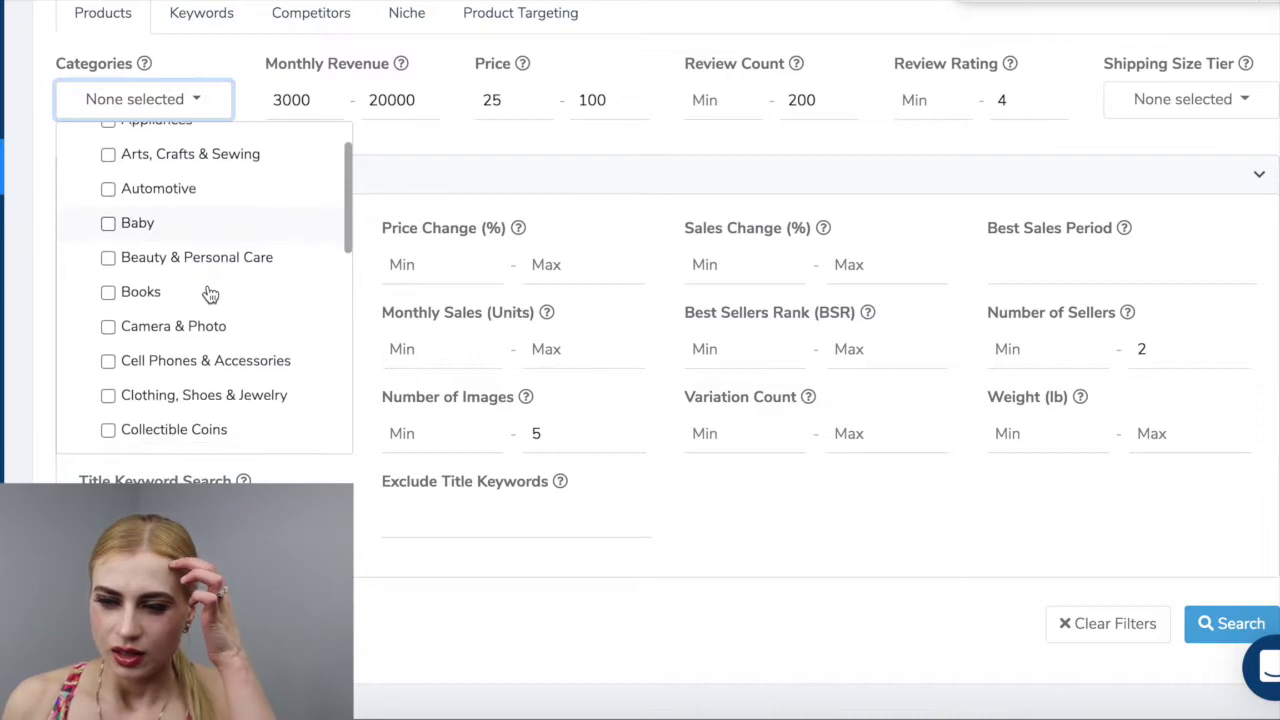
scroll(208, 291, "down", 4)
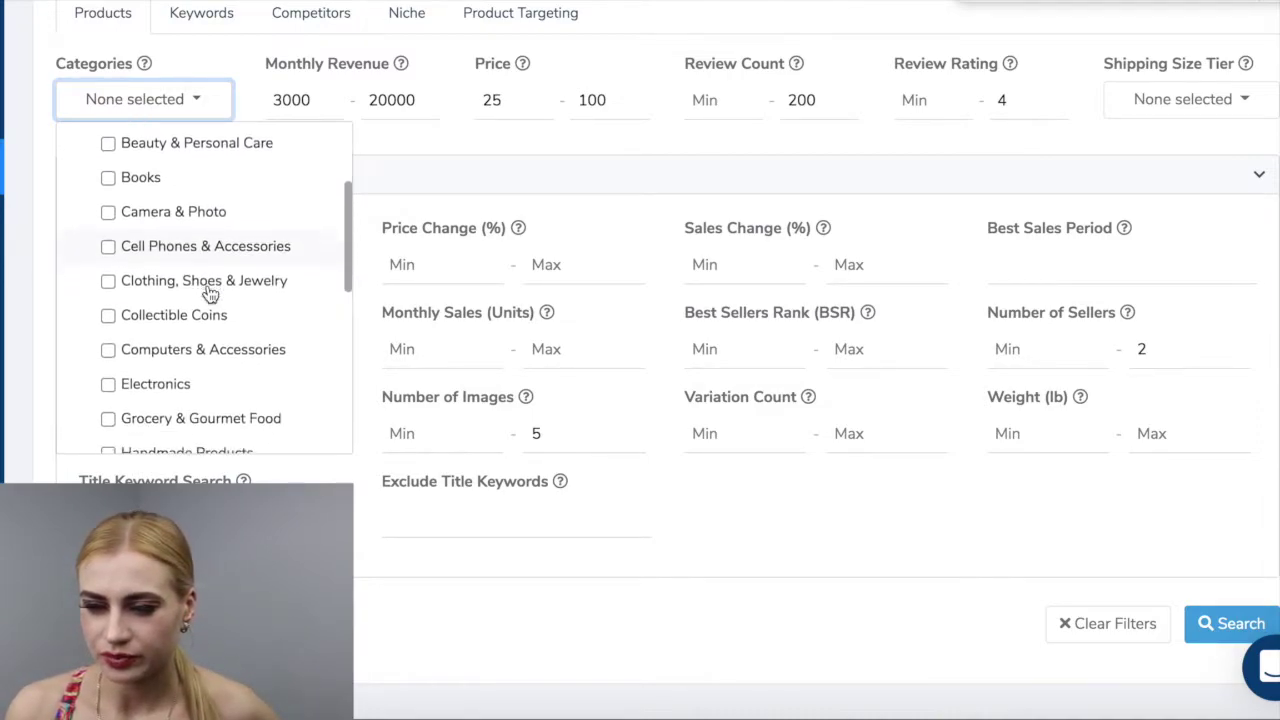
scroll(208, 291, "down", 2)
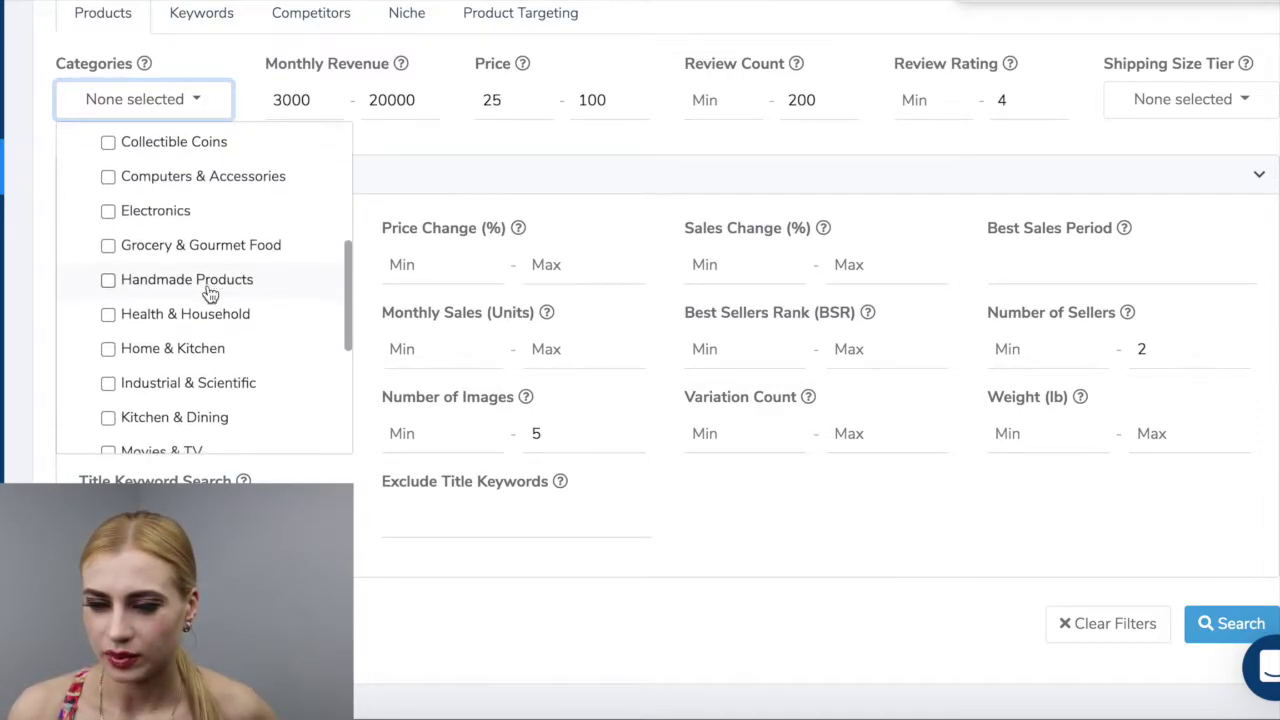
scroll(172, 357, "down", 1)
left_click(112, 316)
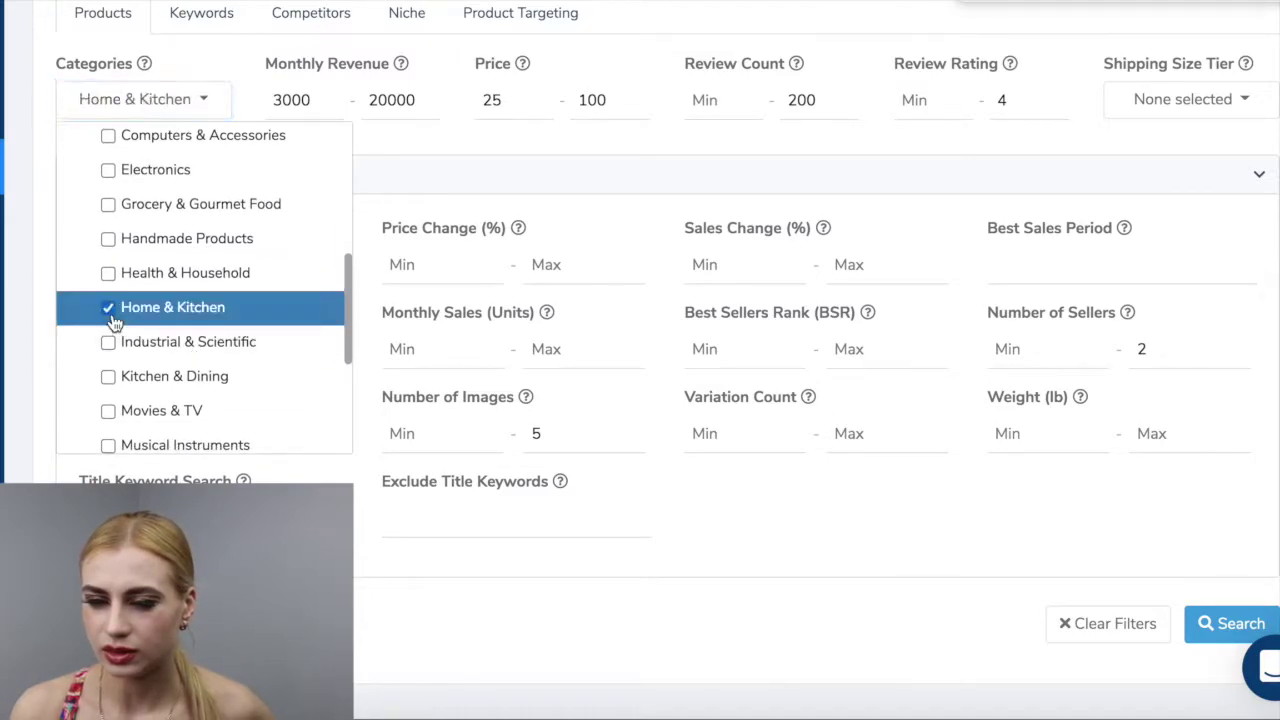
left_click(108, 346)
left_click(108, 378)
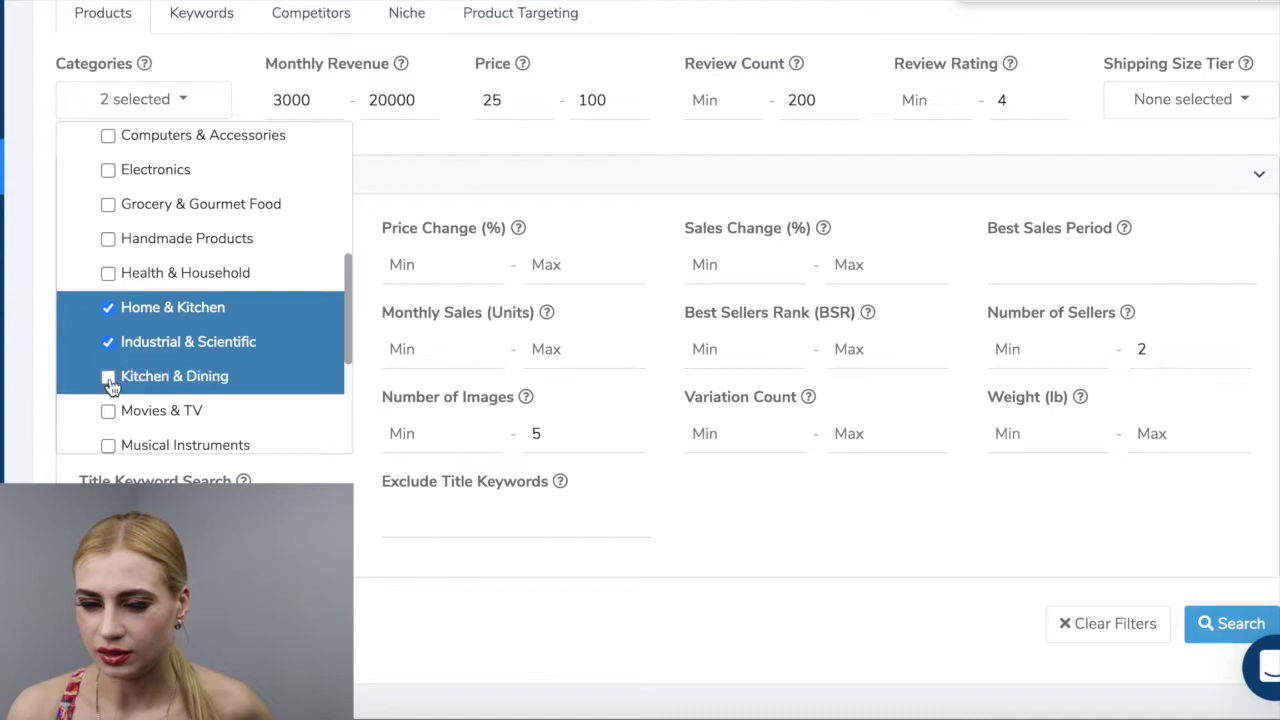
Add Tools & Home Improvement and Arts, Crafts & Sewing to the selected categories
scroll(286, 403, "down", 3)
scroll(220, 391, "down", 2)
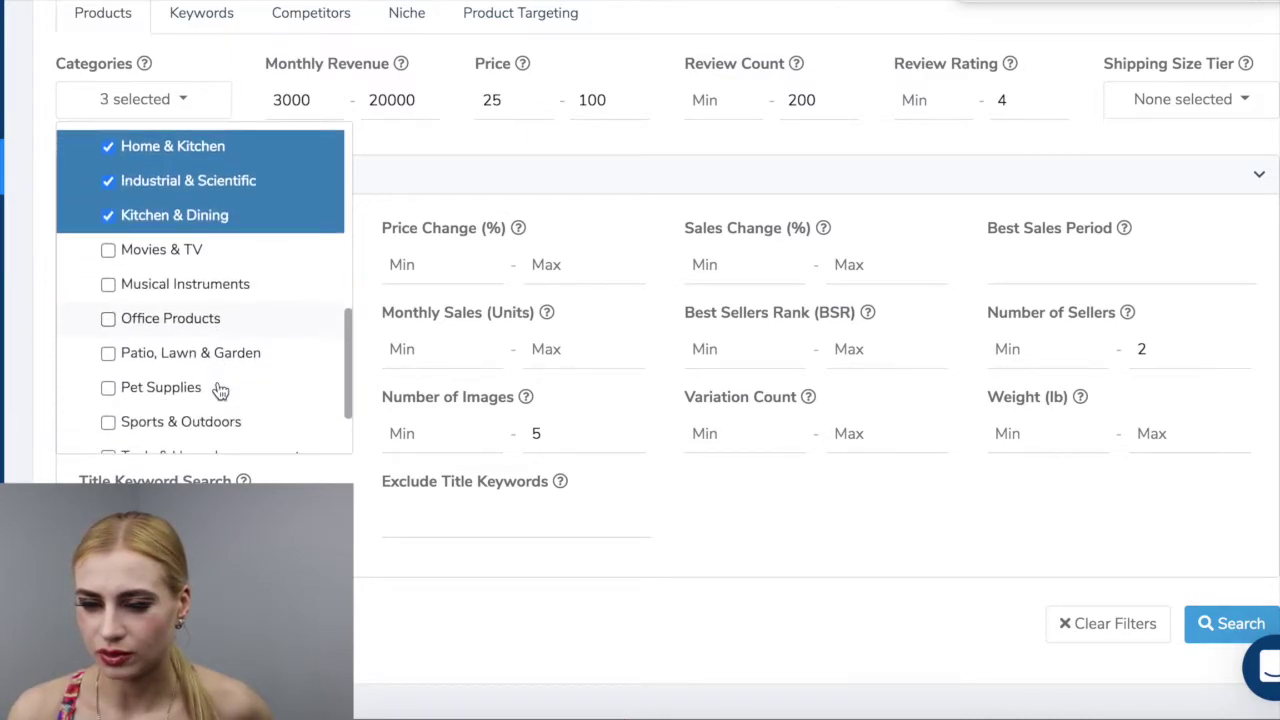
scroll(195, 393, "down", 2)
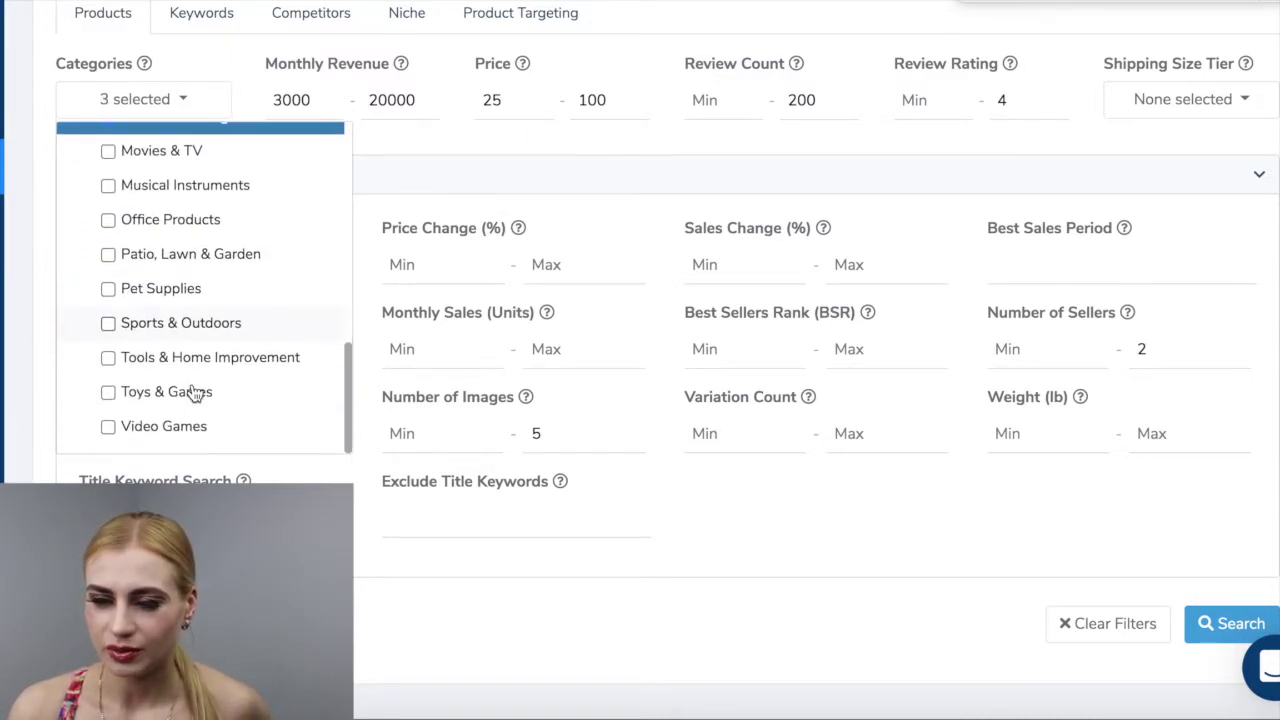
left_click(108, 358)
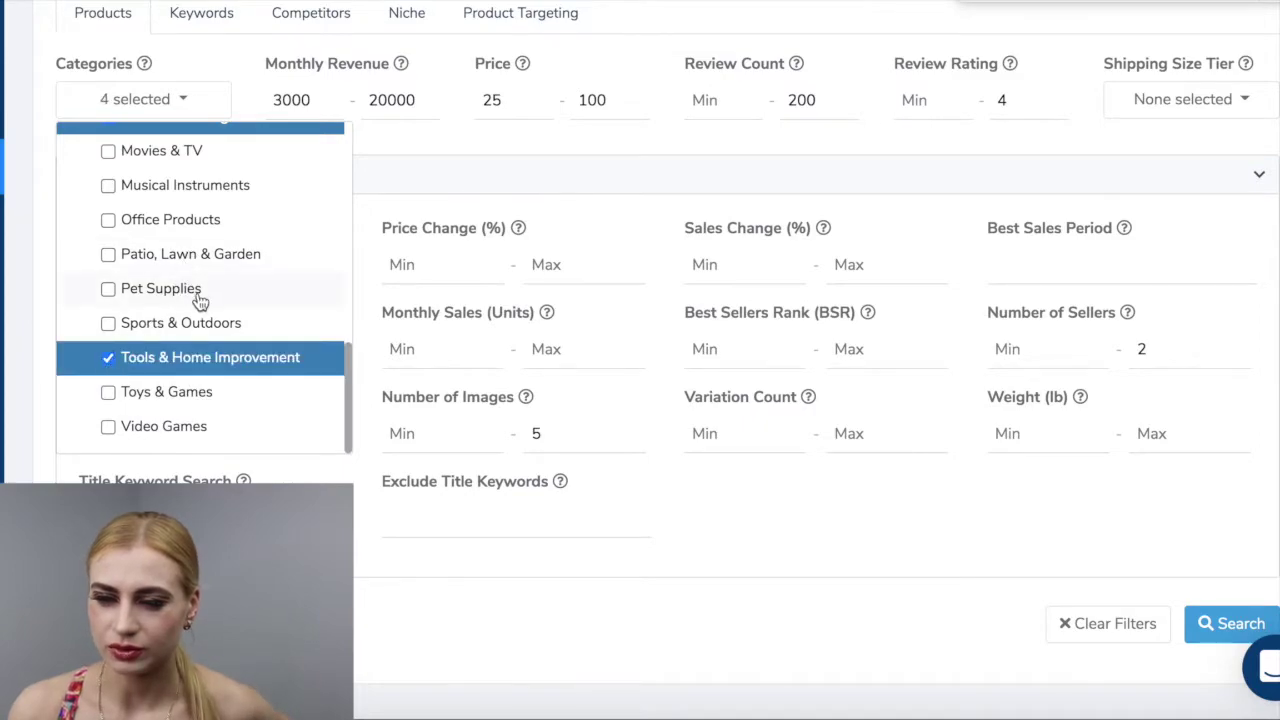
scroll(200, 295, "up", 10)
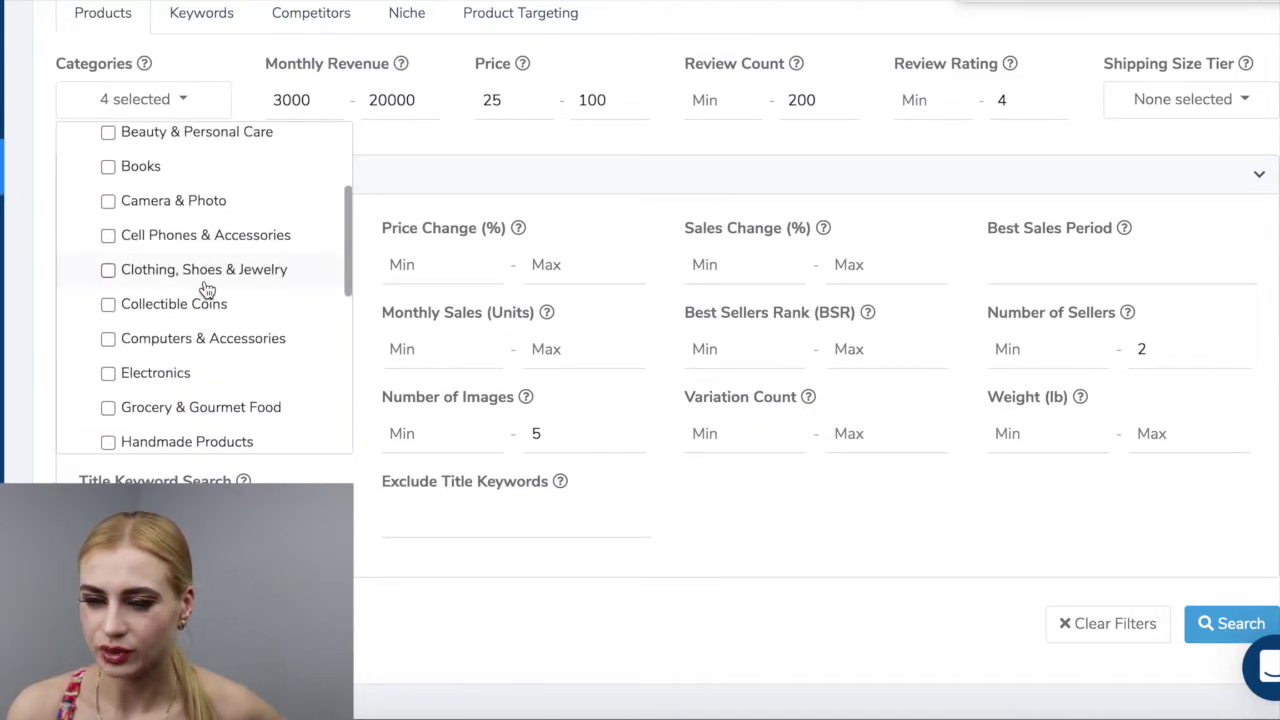
scroll(206, 277, "up", 5)
scroll(205, 277, "down", 2)
left_click(108, 201)
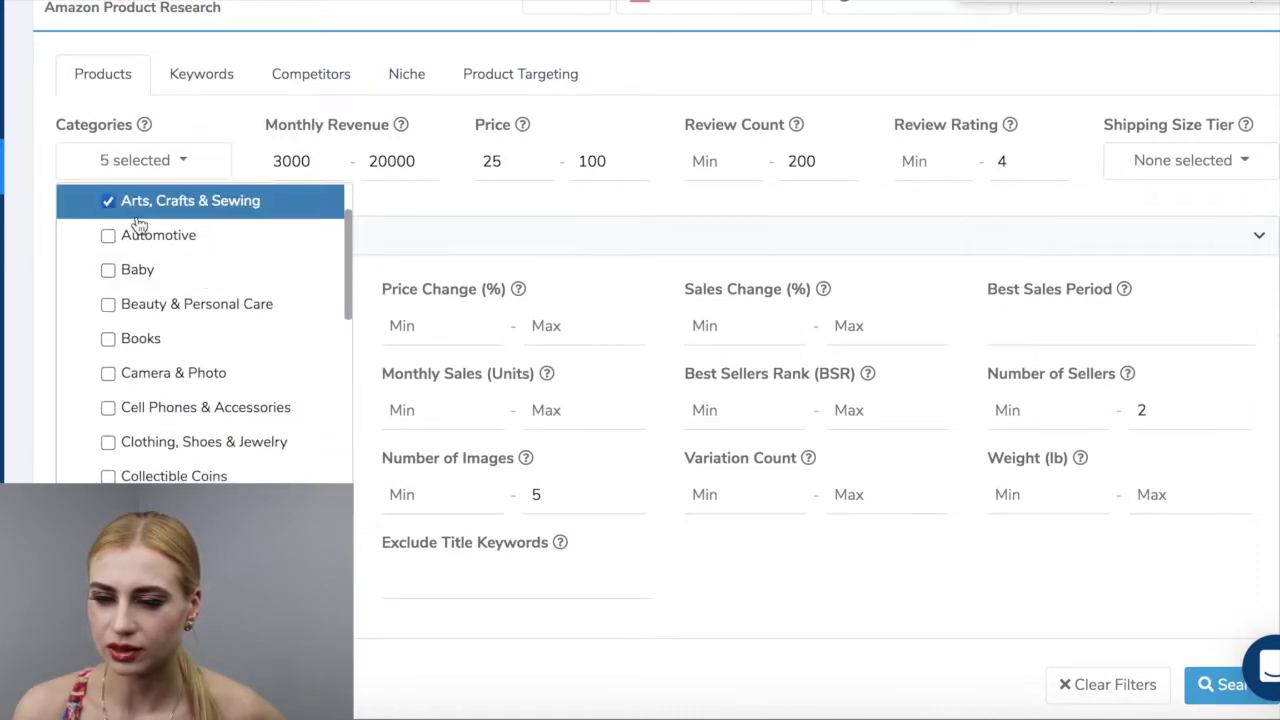
Run the product search with the chosen categories and filters
scroll(206, 277, "up", 2)
scroll(226, 213, "down", 3)
scroll(309, 380, "down", 1)
scroll(514, 470, "down", 3)
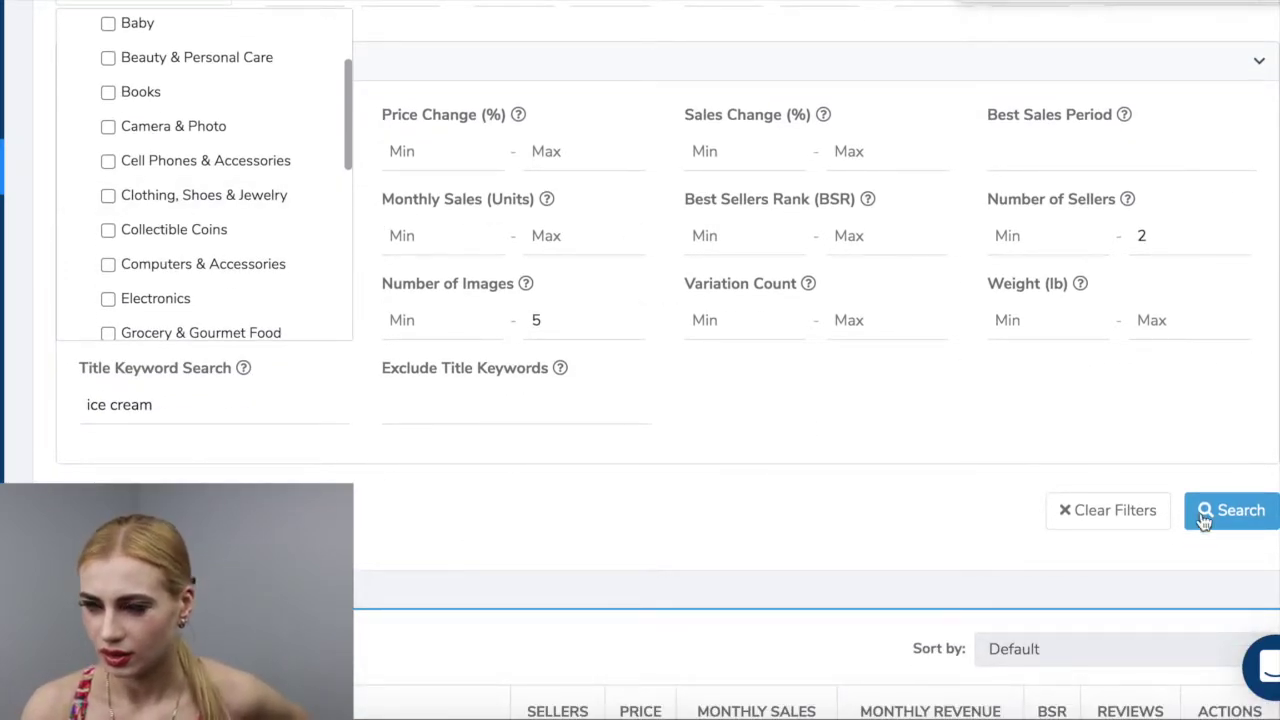
left_click(1236, 520)
scroll(1238, 522, "up", 3)
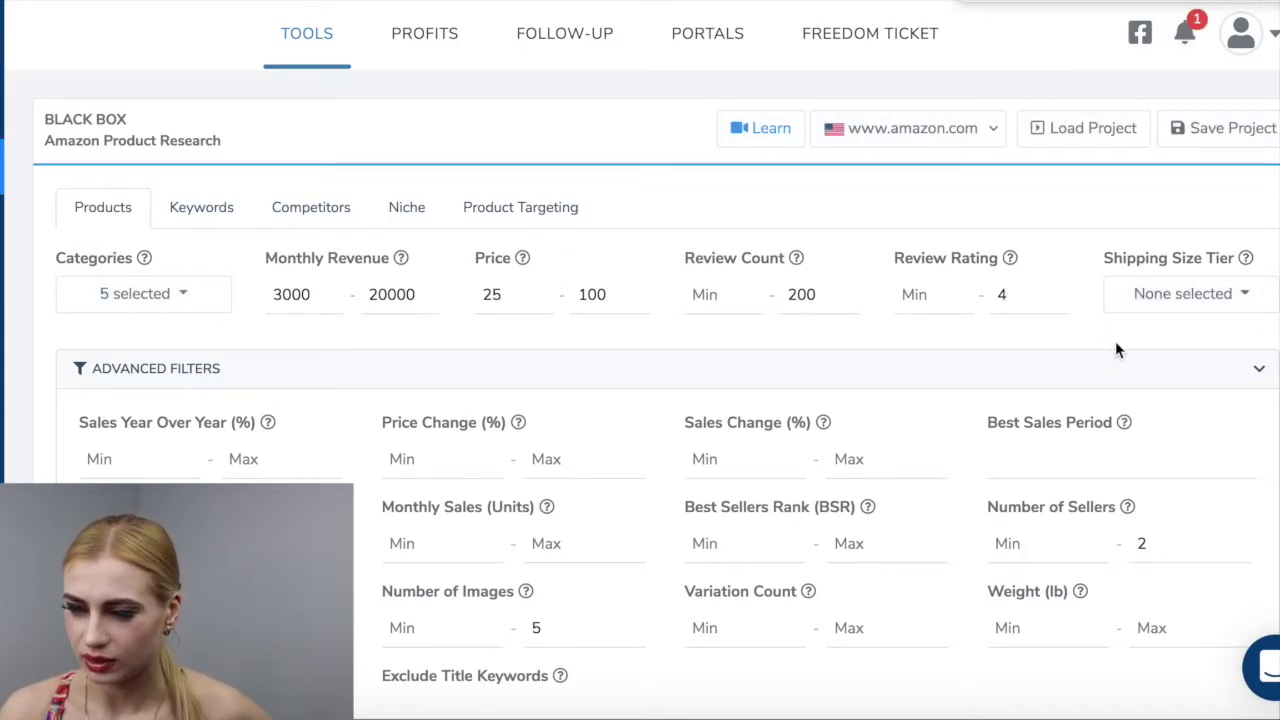
Examine the price, sales, revenue and reviews of the first search results, focusing on the rolled ice cream maker
scroll(1077, 310, "down", 10)
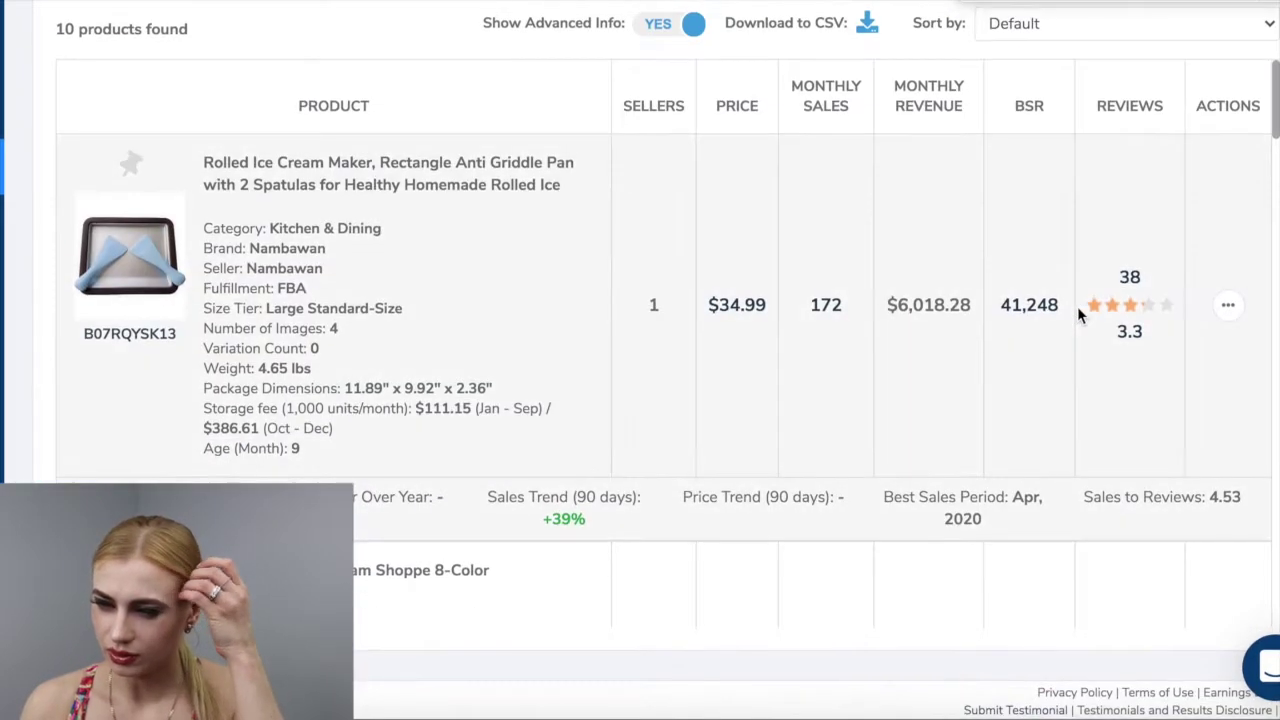
scroll(713, 190, "up", 1)
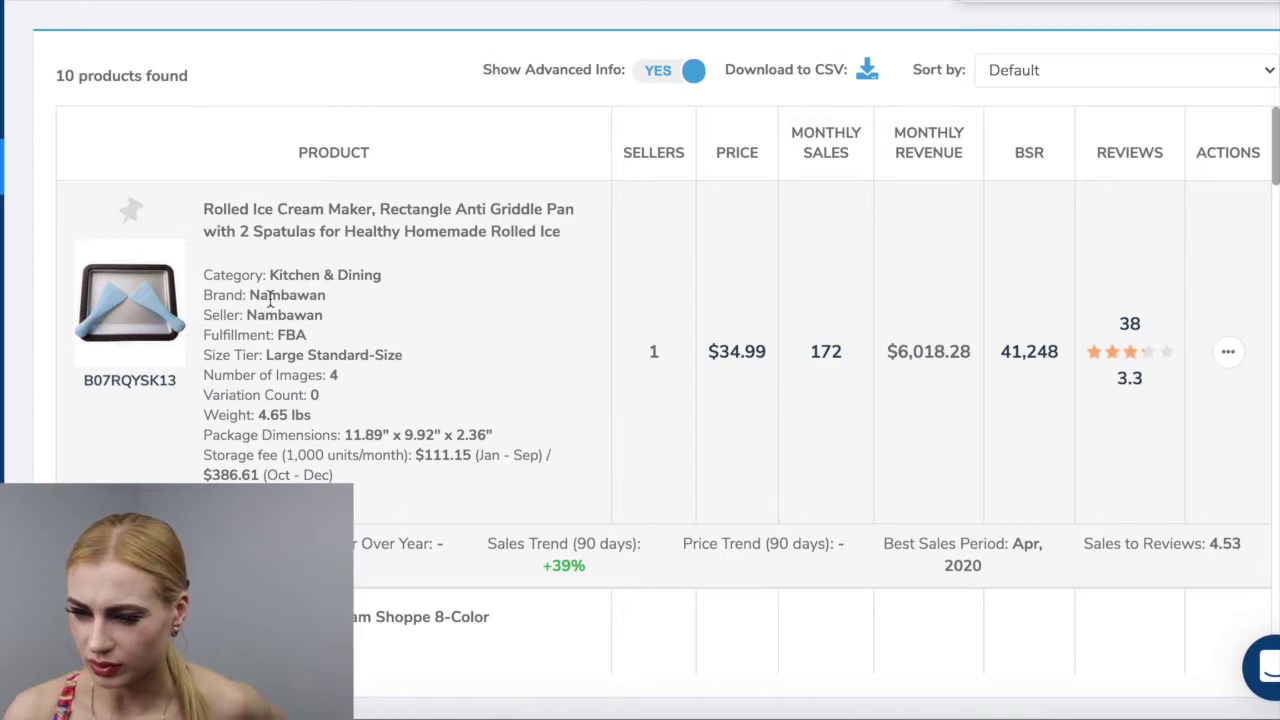
scroll(393, 365, "down", 3)
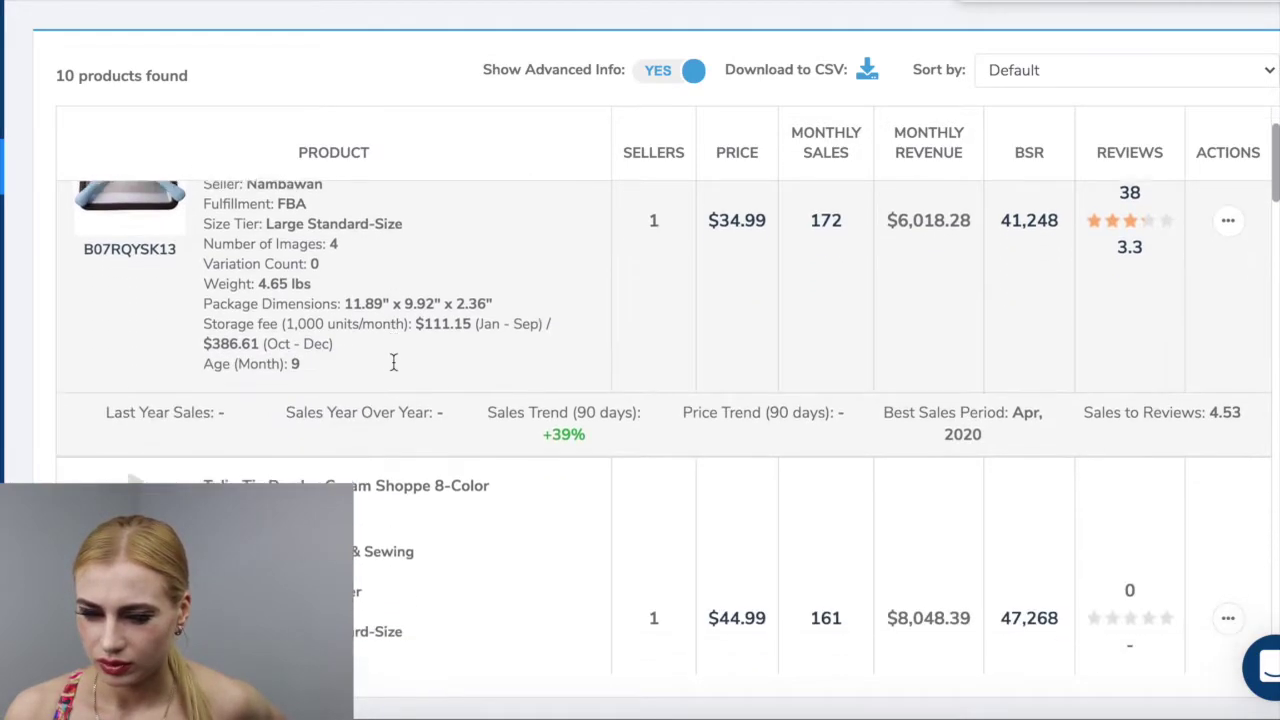
scroll(393, 362, "up", 2)
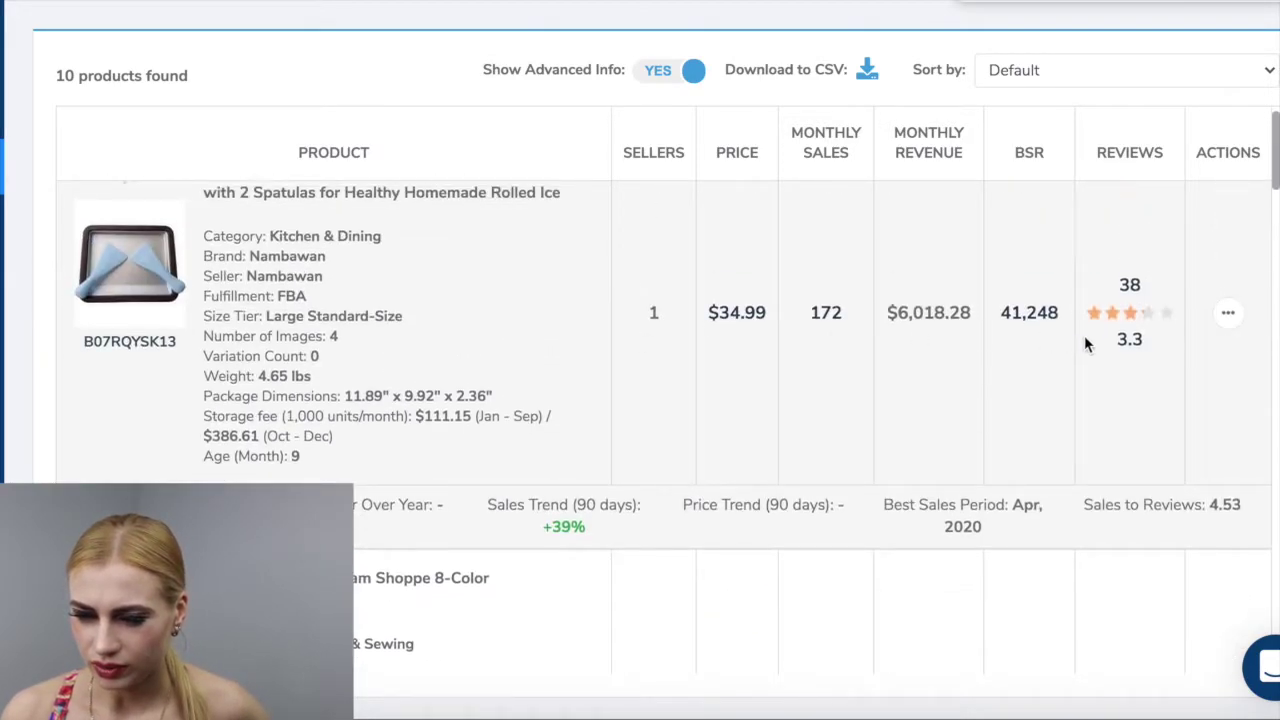
scroll(432, 487, "down", 5)
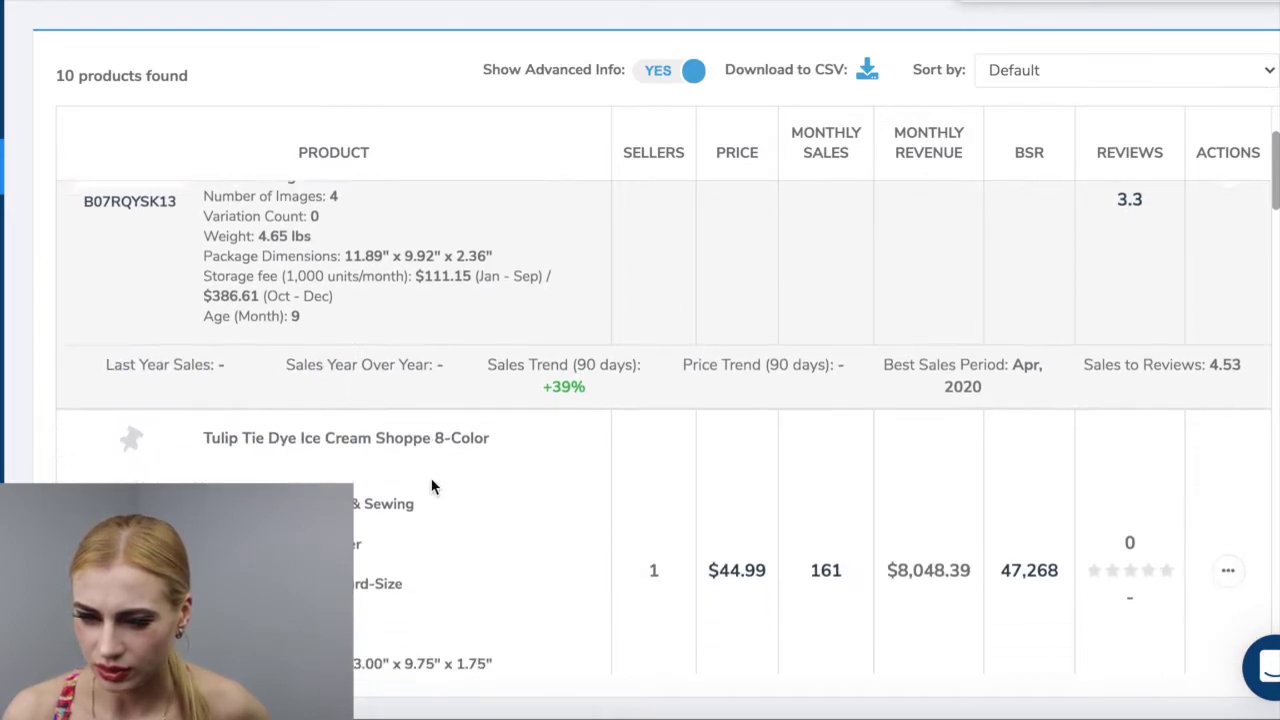
scroll(431, 480, "down", 2)
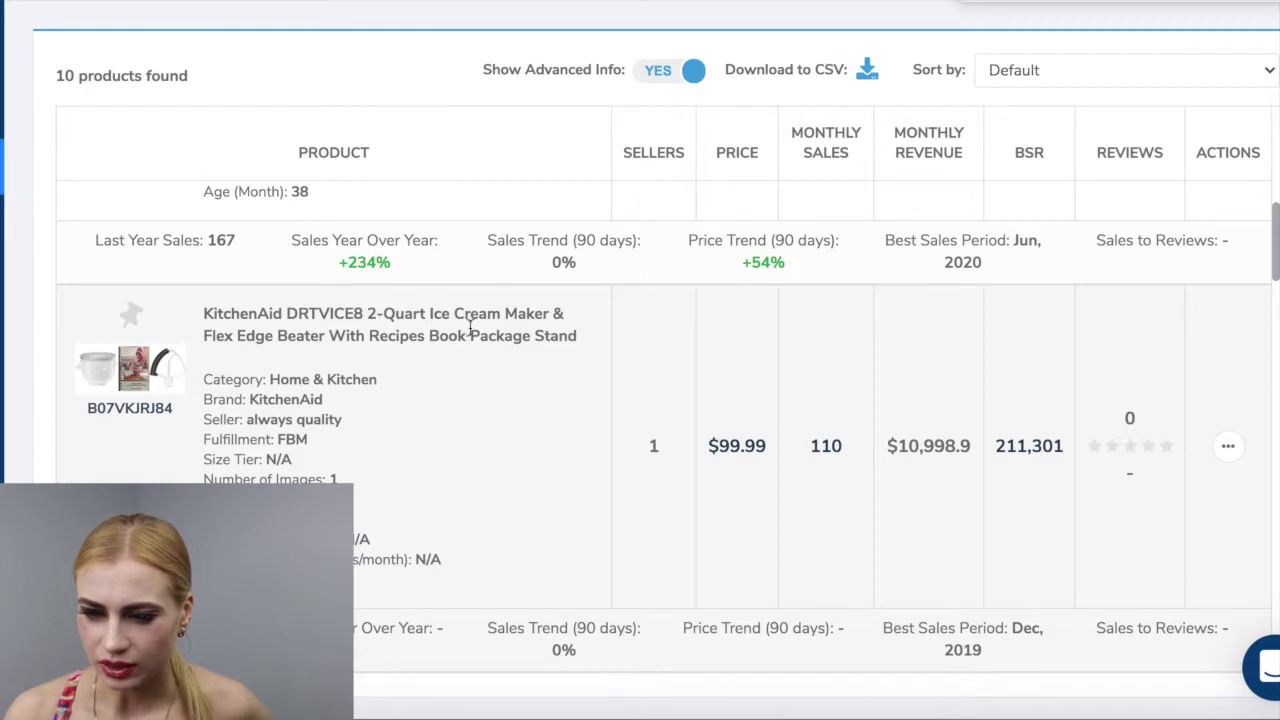
scroll(136, 385, "up", 6)
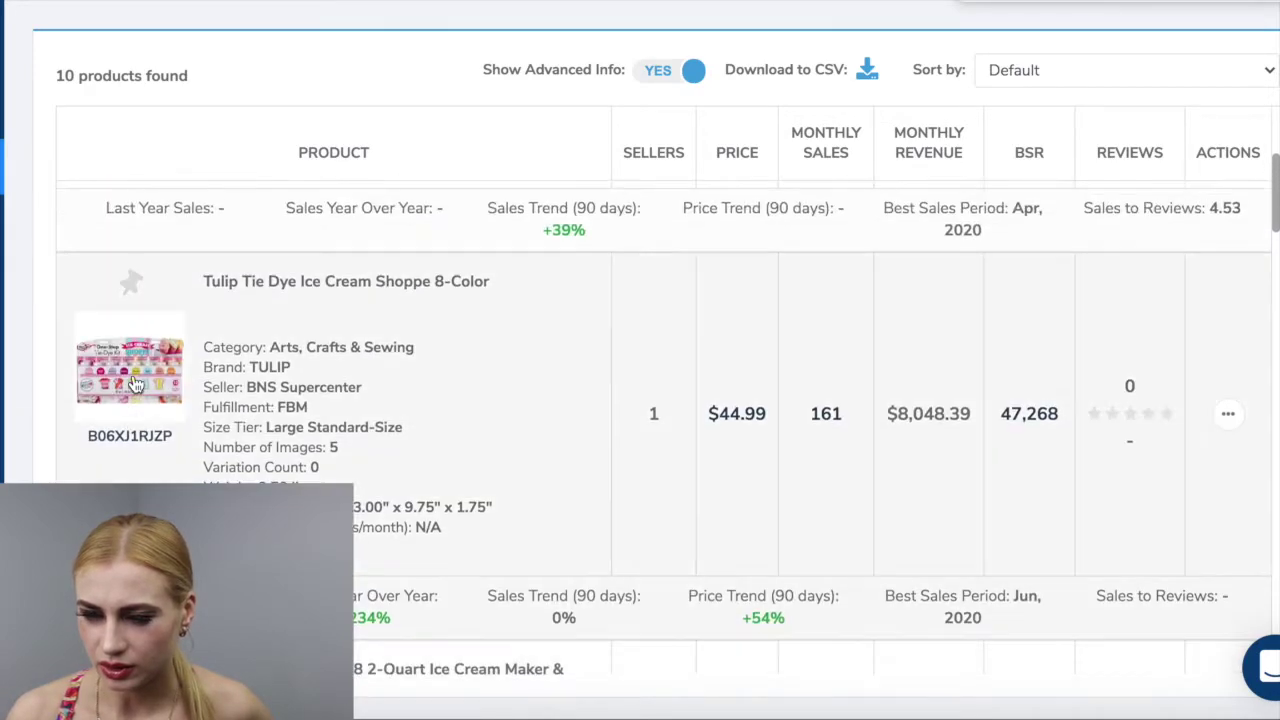
scroll(136, 385, "up", 1)
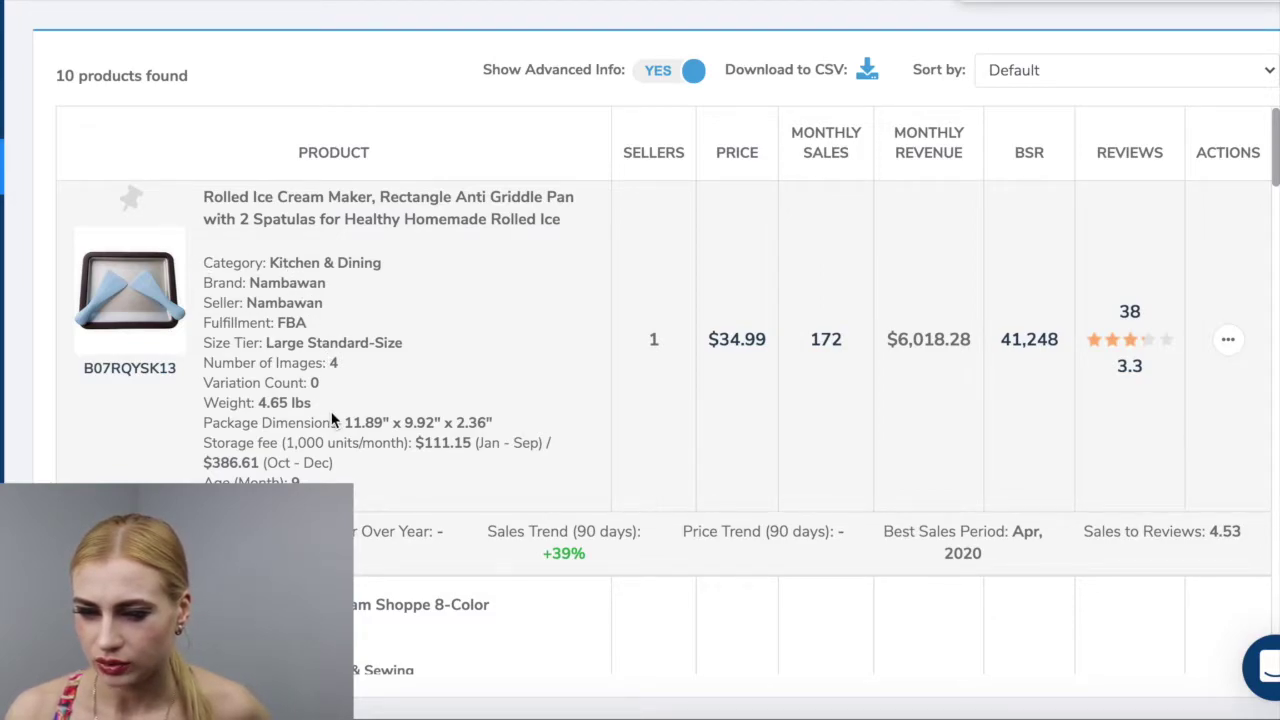
scroll(333, 420, "down", 1)
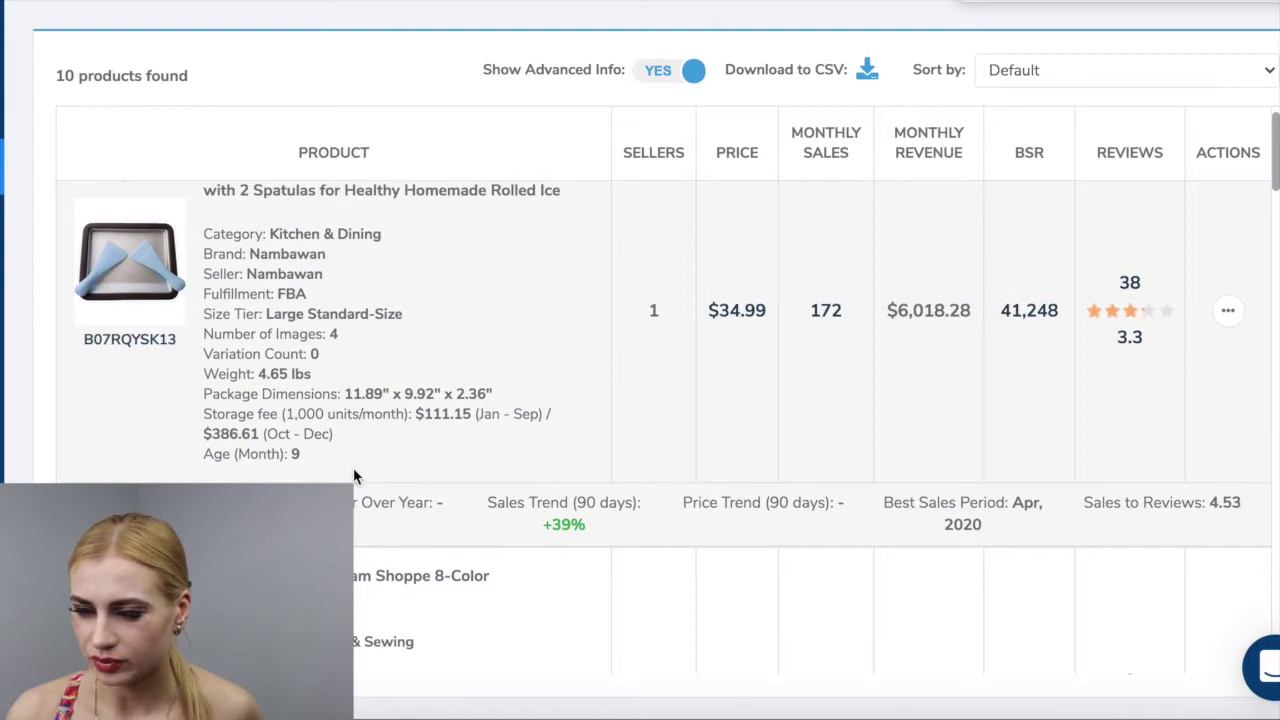
scroll(354, 476, "up", 1)
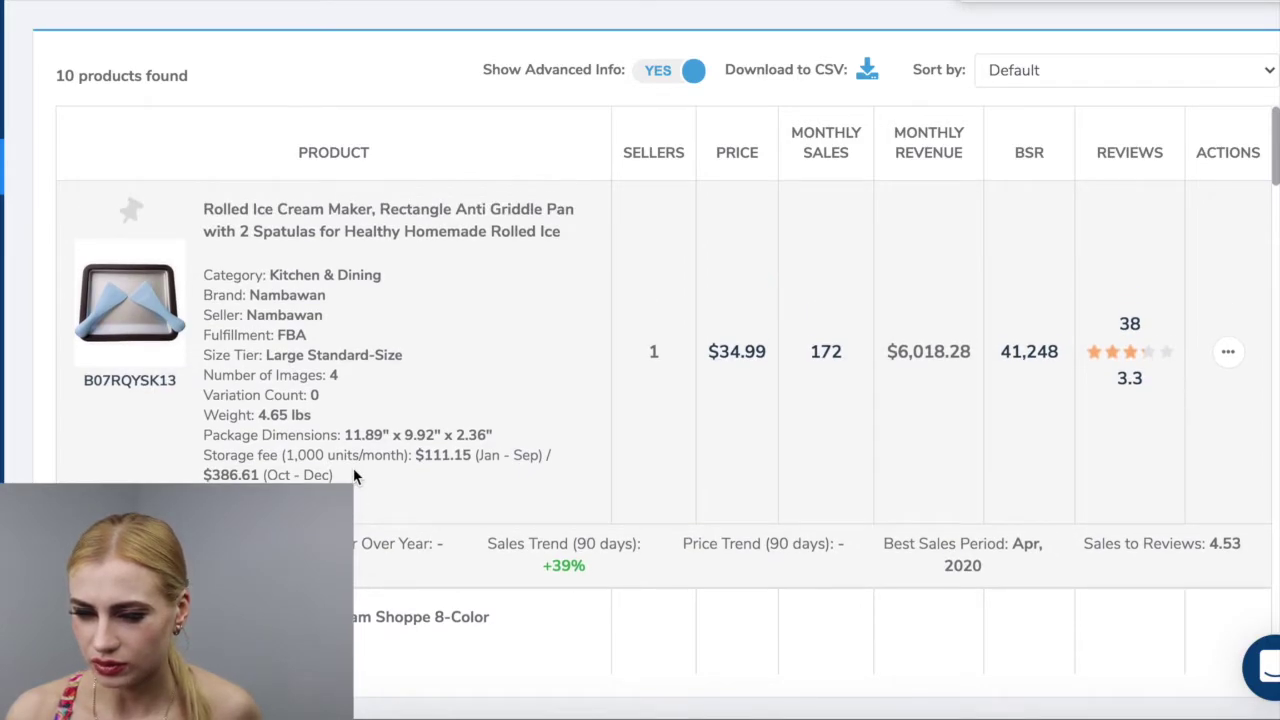
scroll(354, 476, "down", 1)
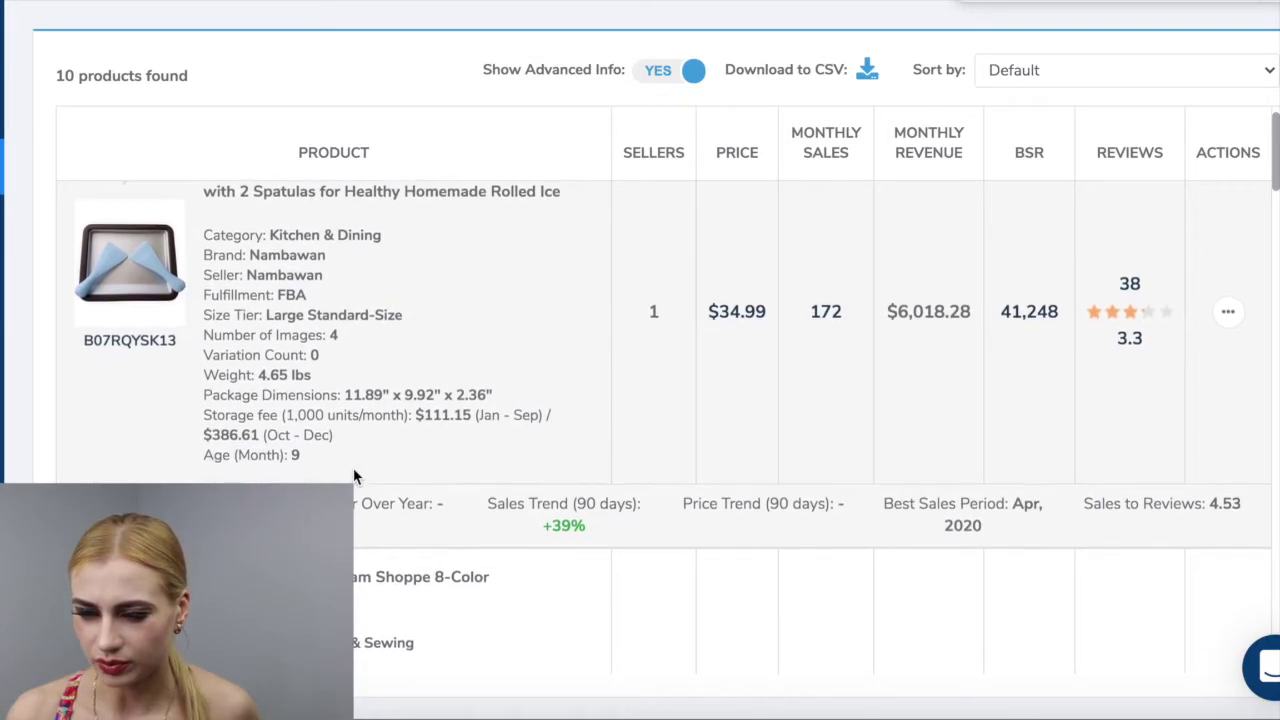
Review the remaining products further down the results list
scroll(354, 476, "down", 10)
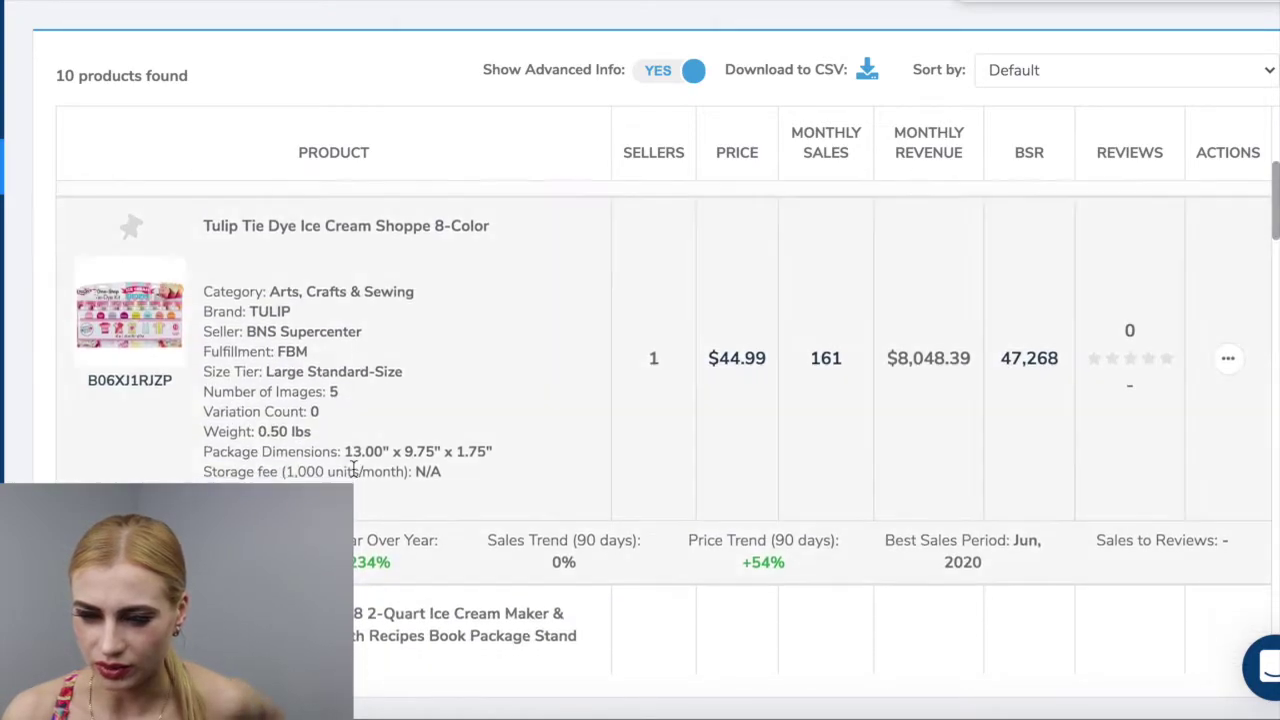
scroll(353, 472, "down", 11)
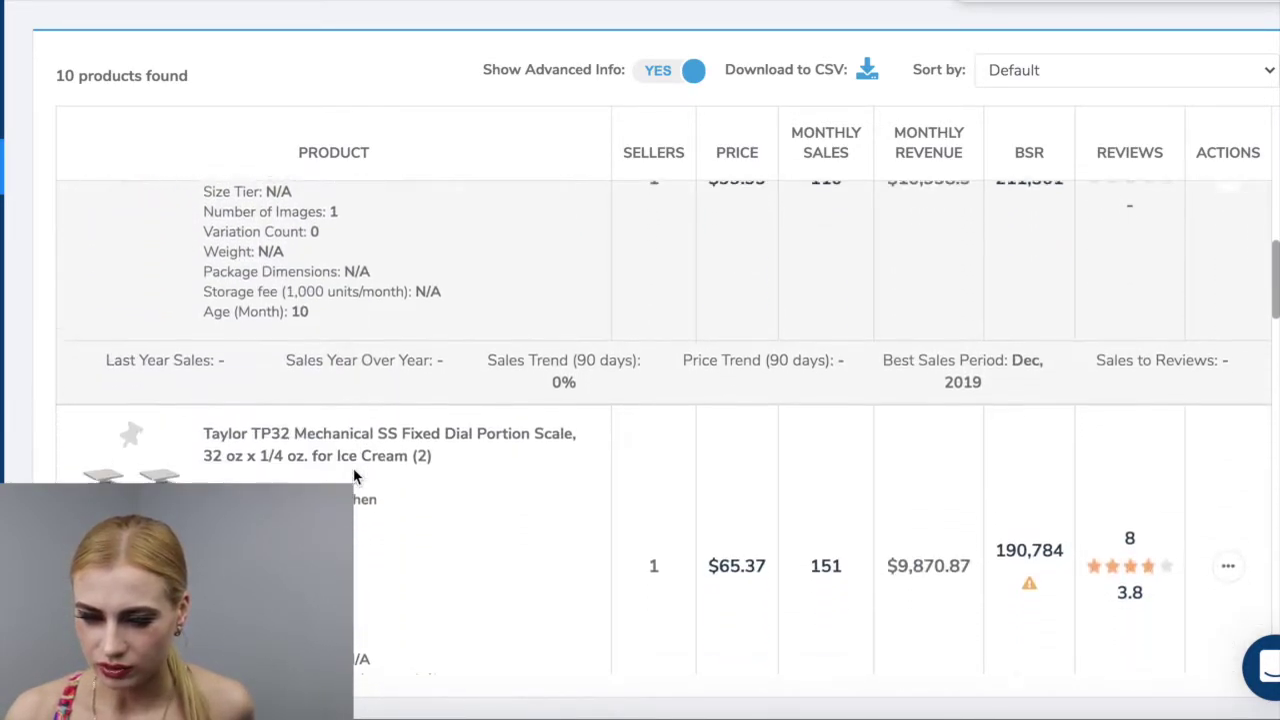
scroll(353, 477, "down", 8)
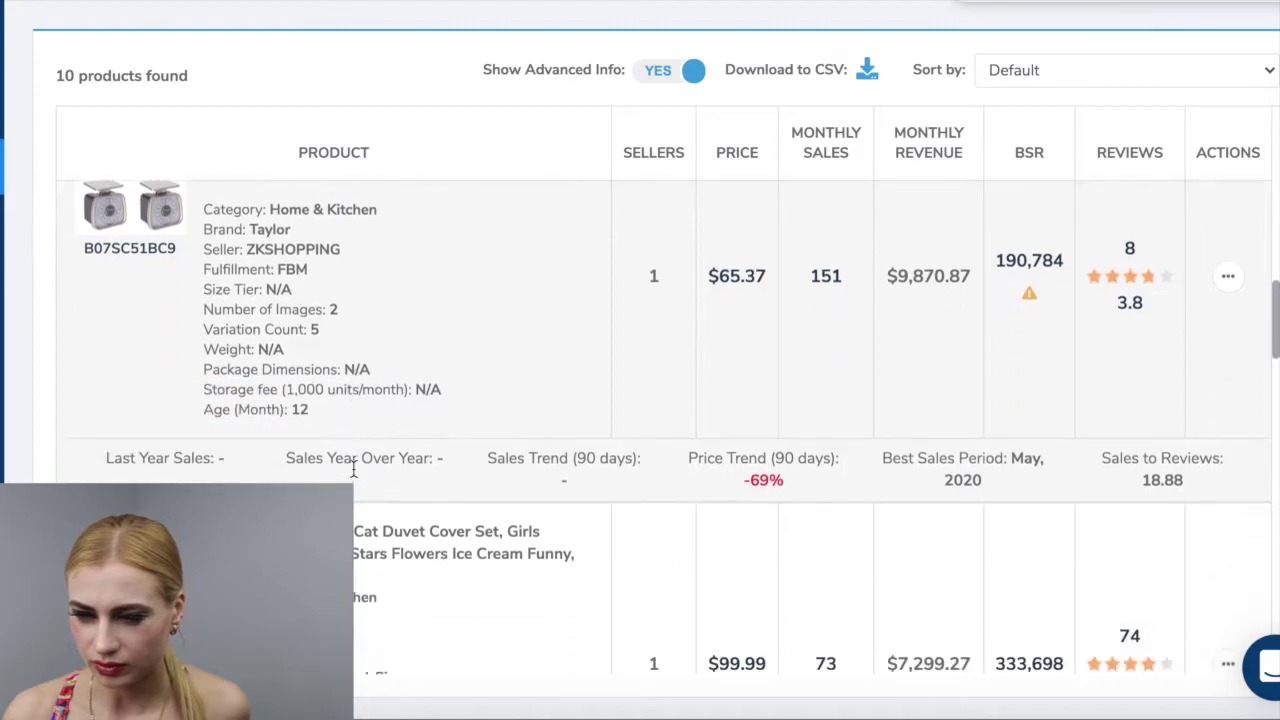
scroll(354, 476, "down", 13)
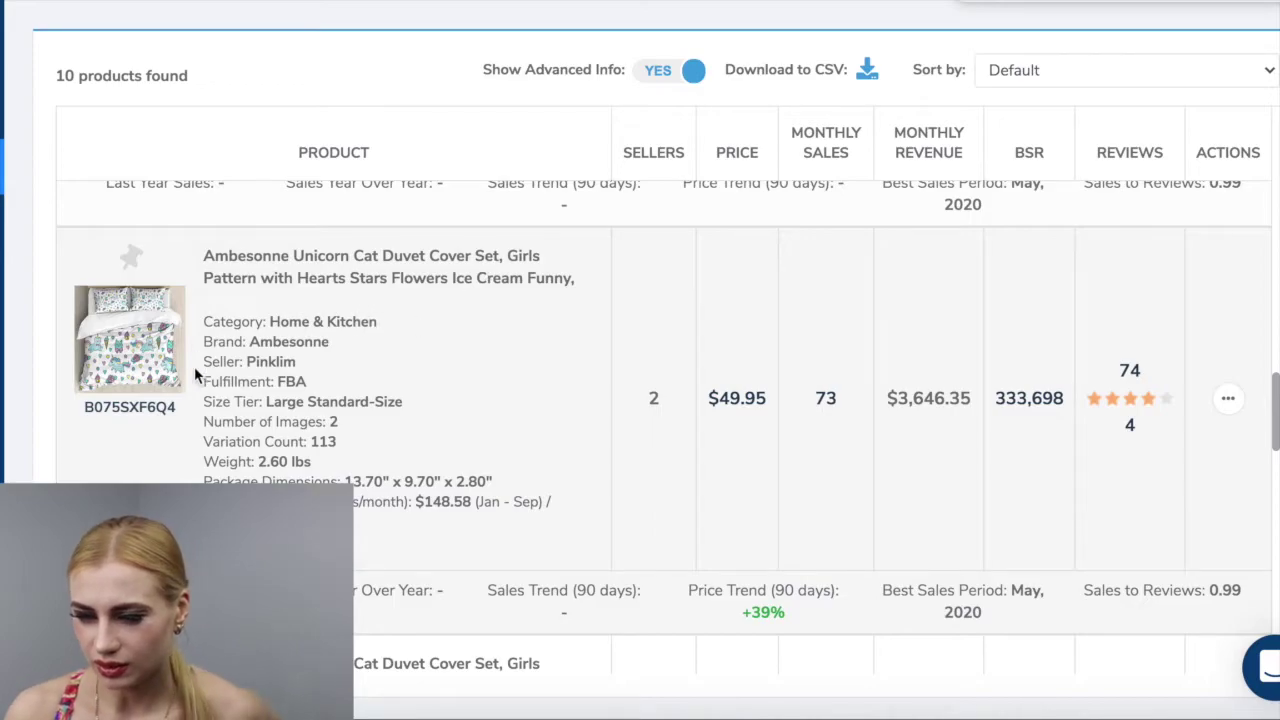
Look through the duvet cover sets to the end of the search results and return to the first product
scroll(420, 360, "down", 15)
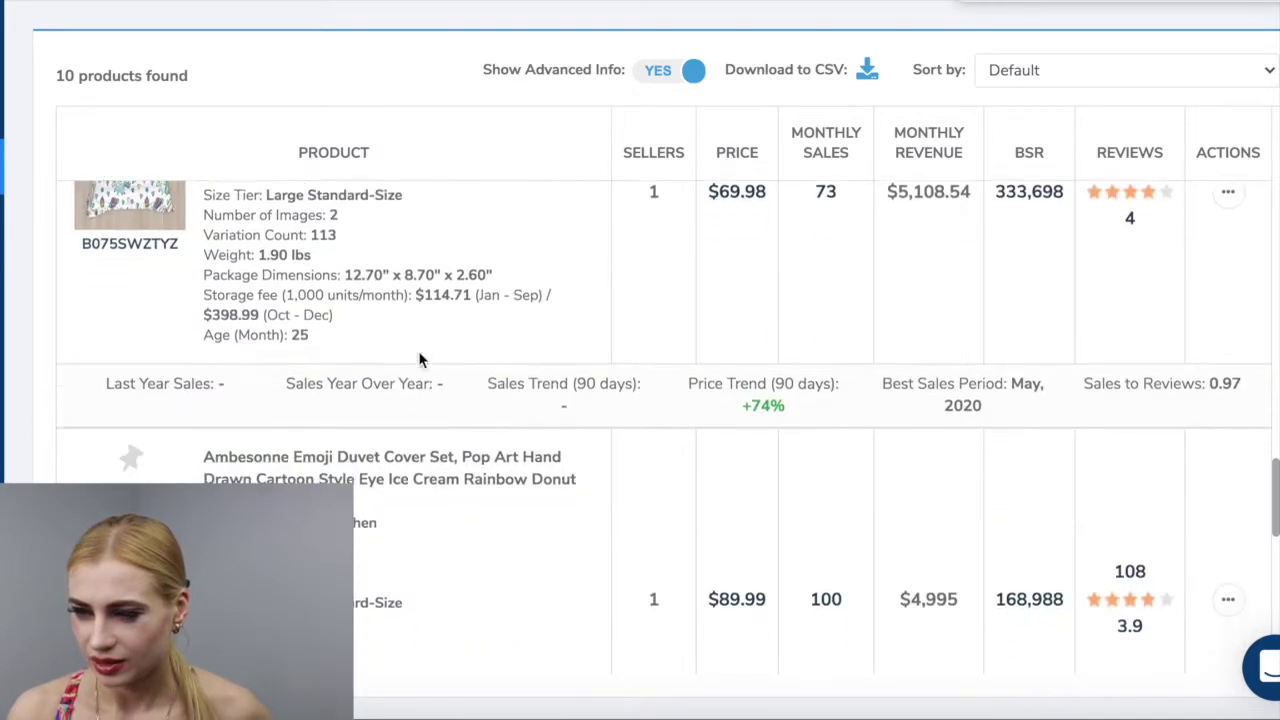
scroll(420, 360, "down", 12)
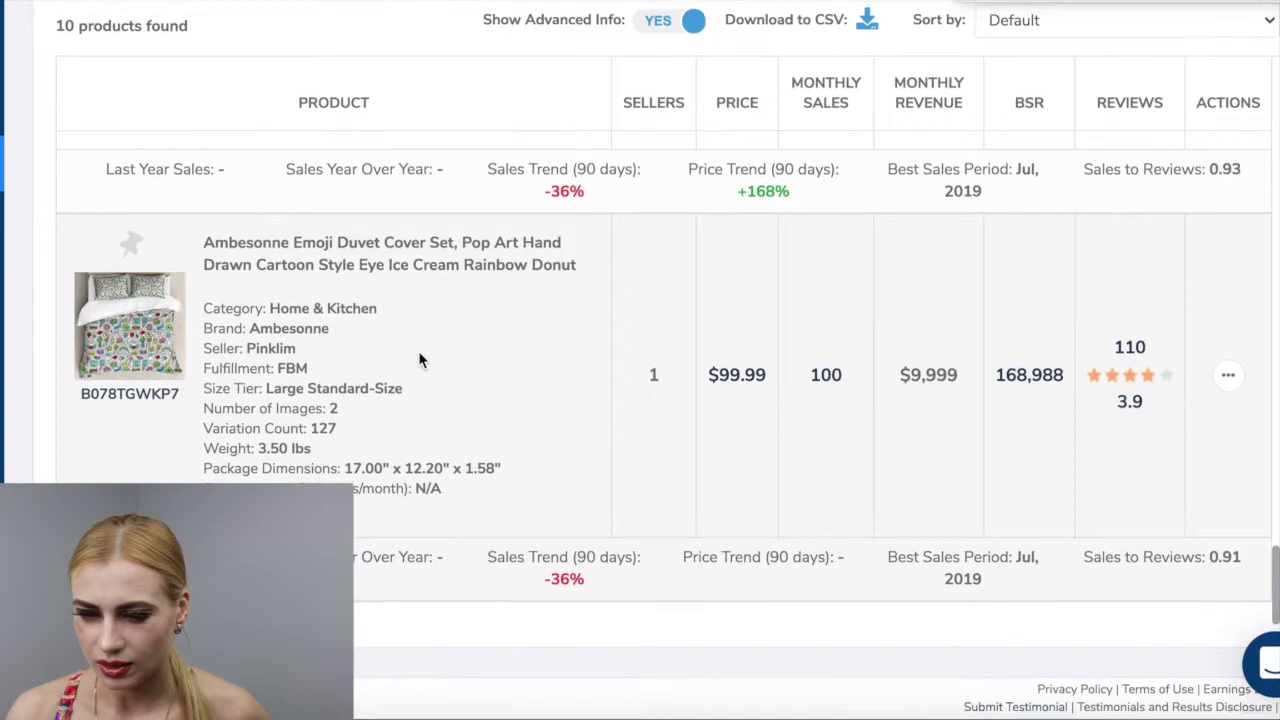
scroll(420, 360, "up", 20)
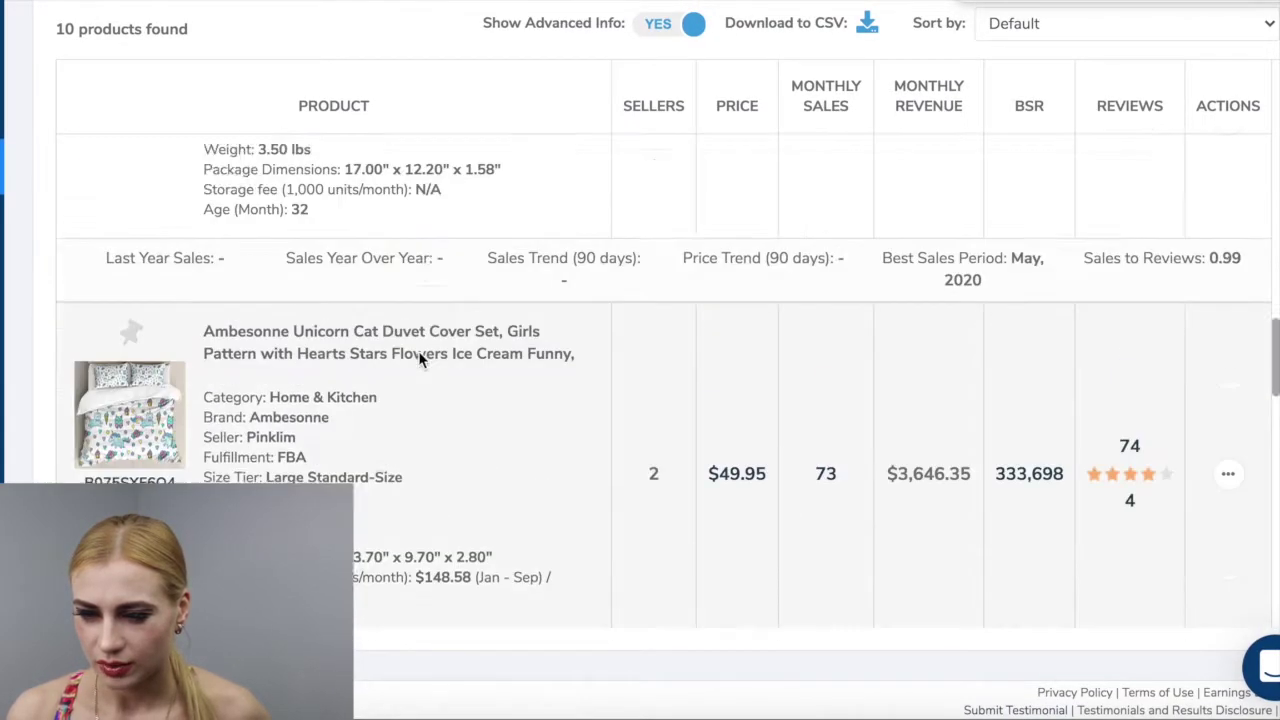
scroll(420, 360, "up", 15)
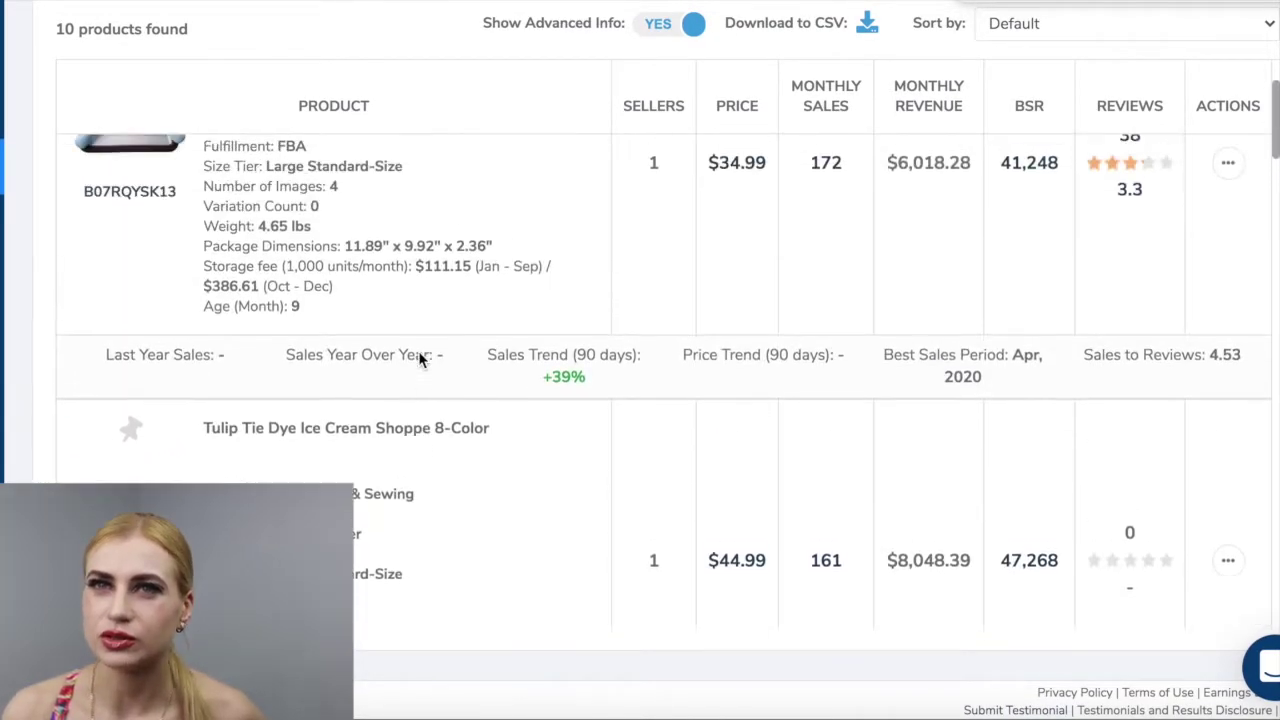
scroll(419, 352, "up", 2)
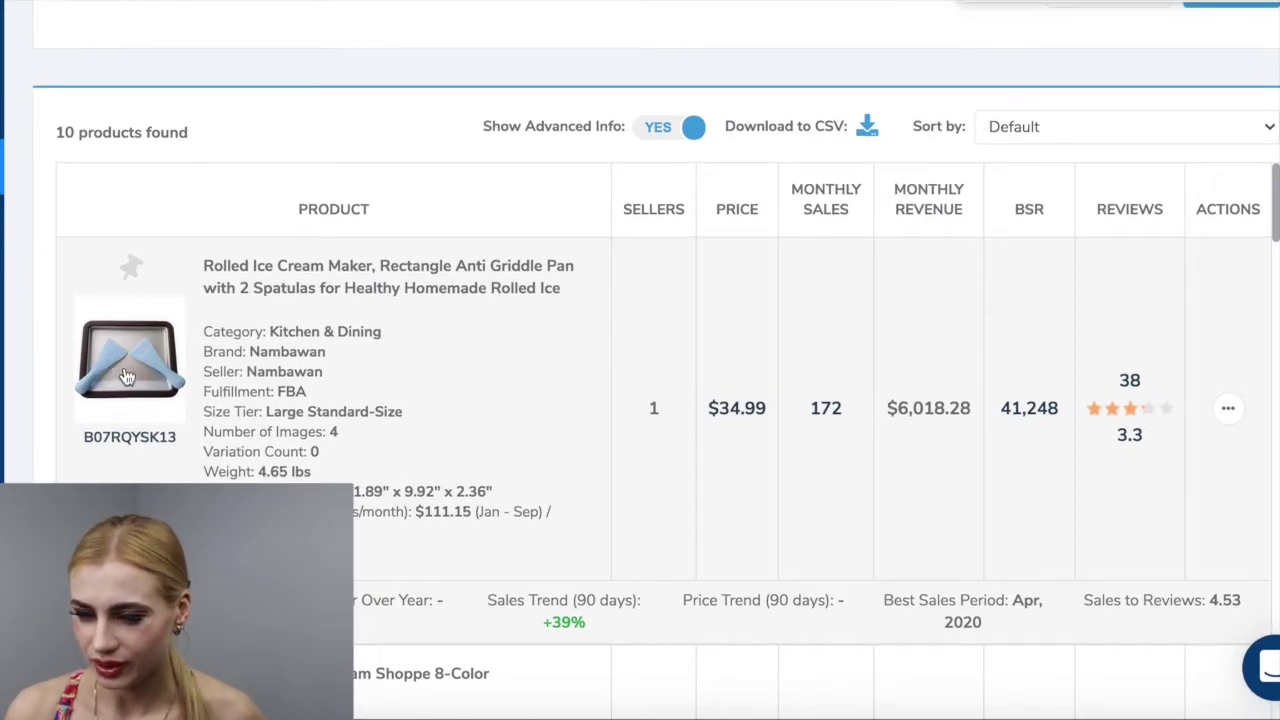
Open the Amazon listing of the rolled ice cream maker and examine its ratings, description and enlarged product photos
left_click(125, 371)
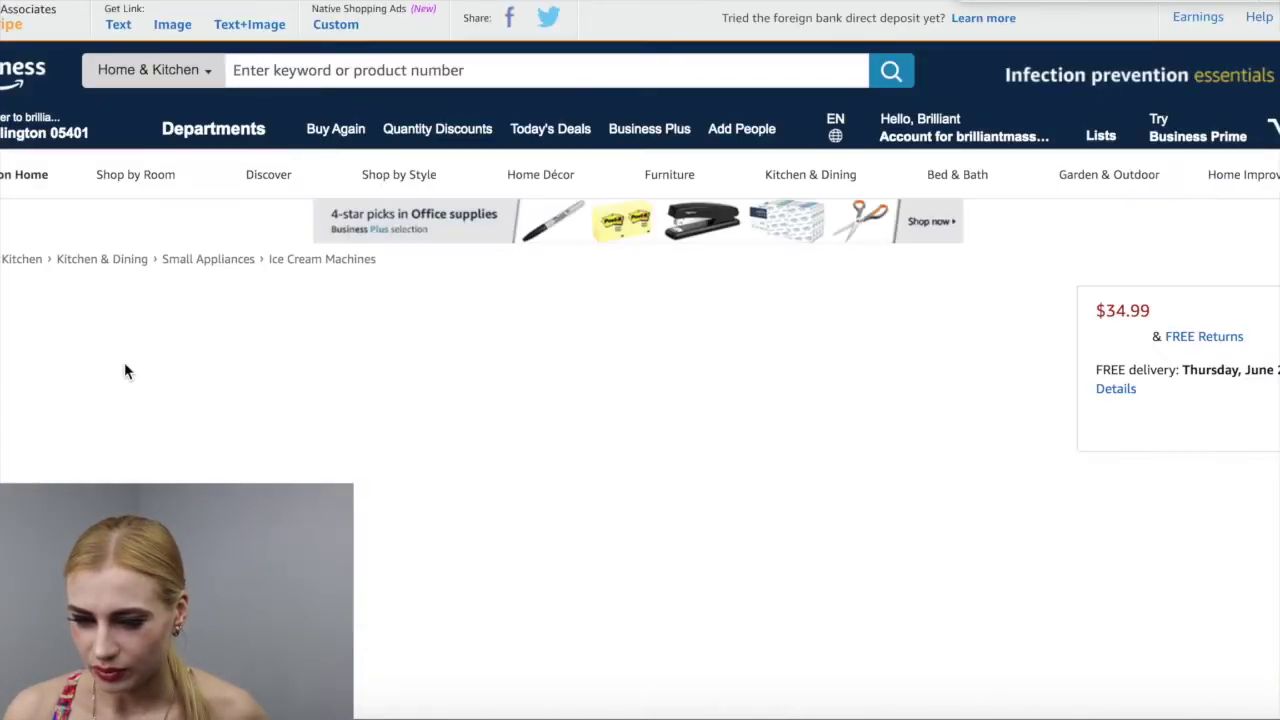
scroll(577, 436, "down", 1)
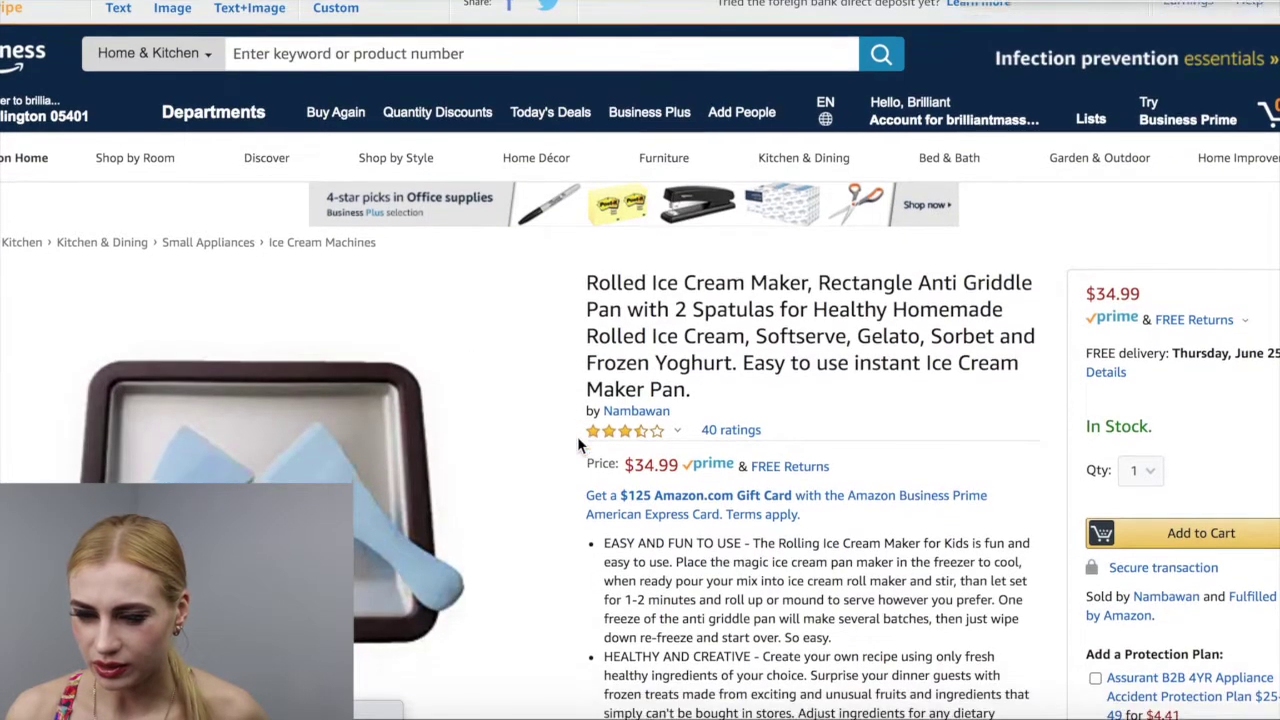
scroll(249, 328, "down", 2)
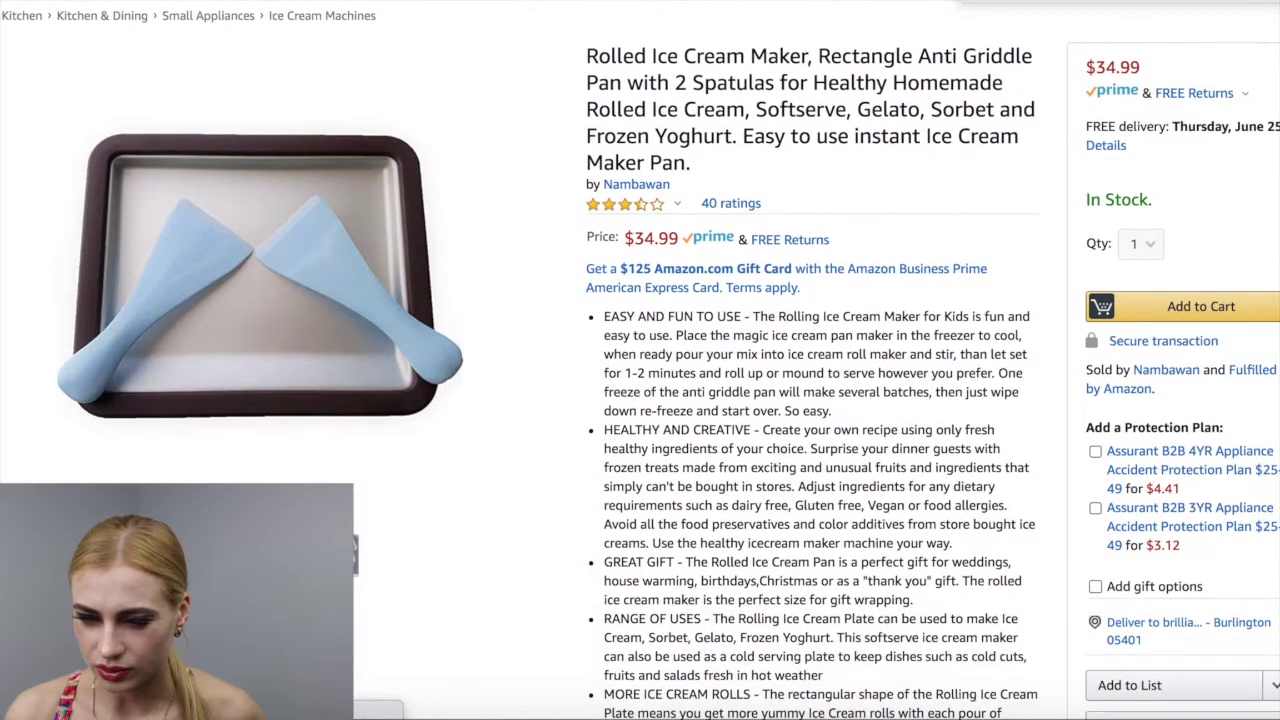
mouse_move(256, 383)
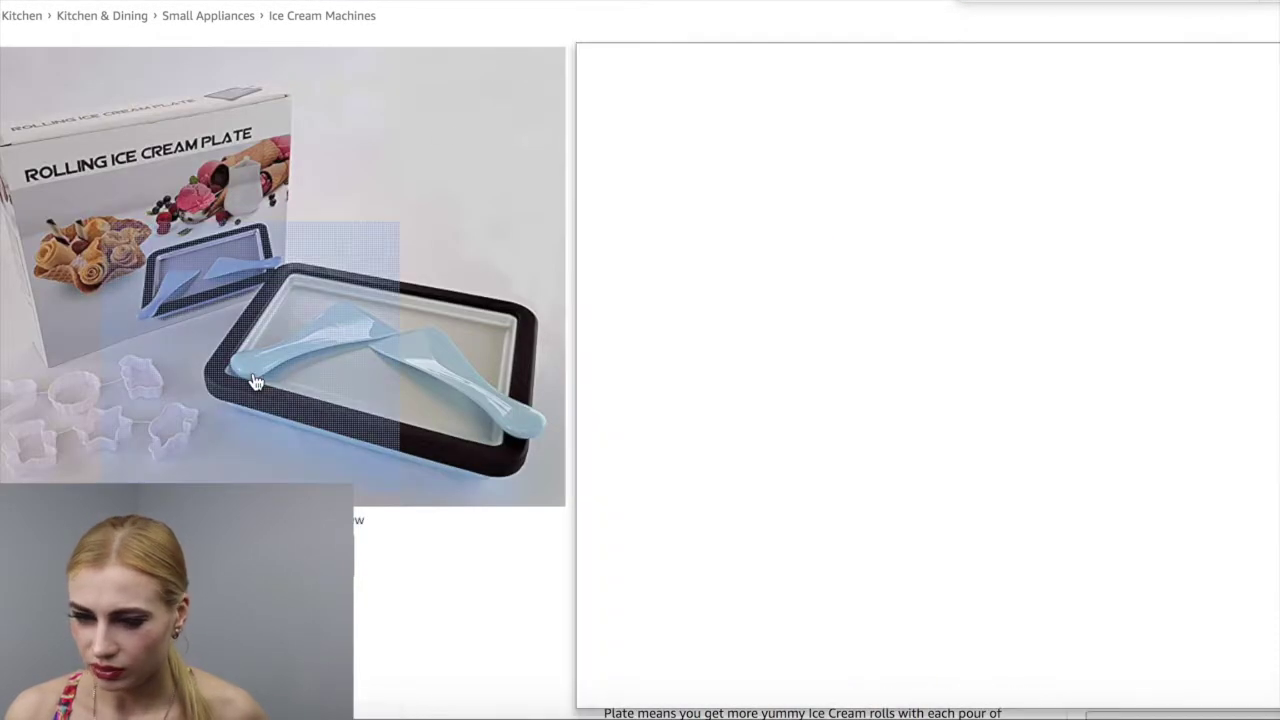